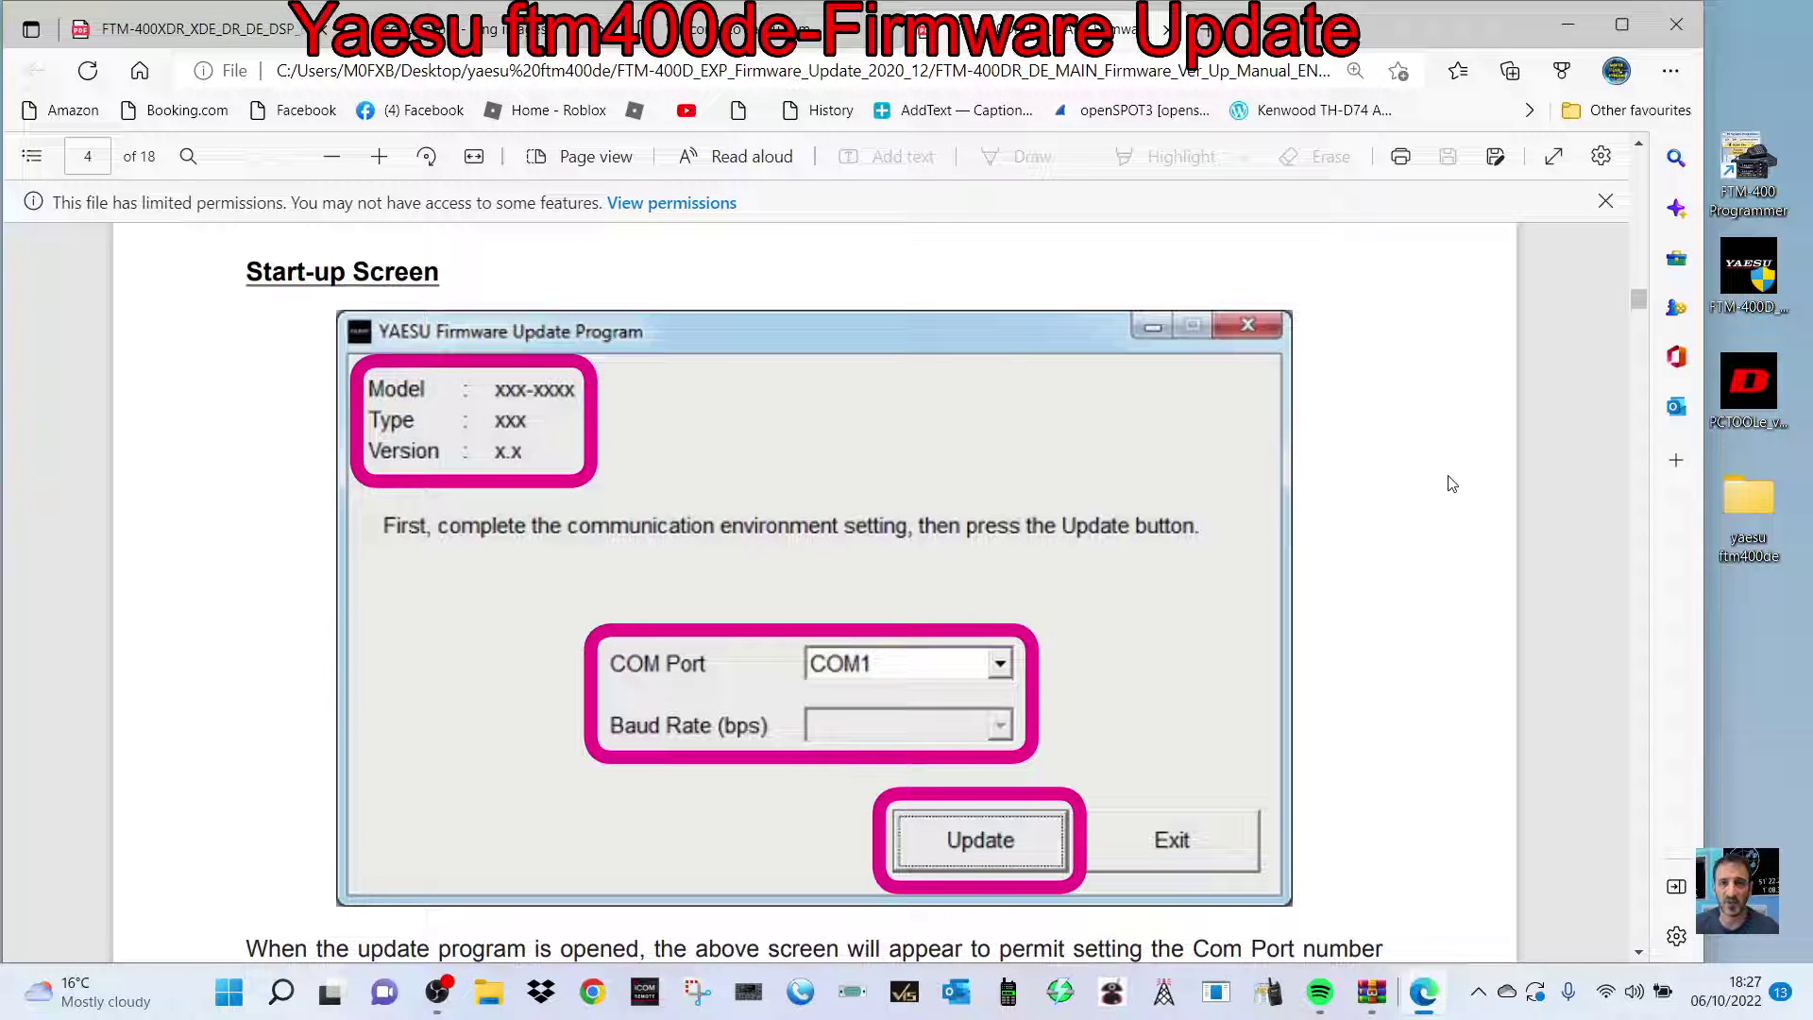
# Look over the Yaesu FTM-400DR/XDR files web page
pyautogui.click(675, 29)
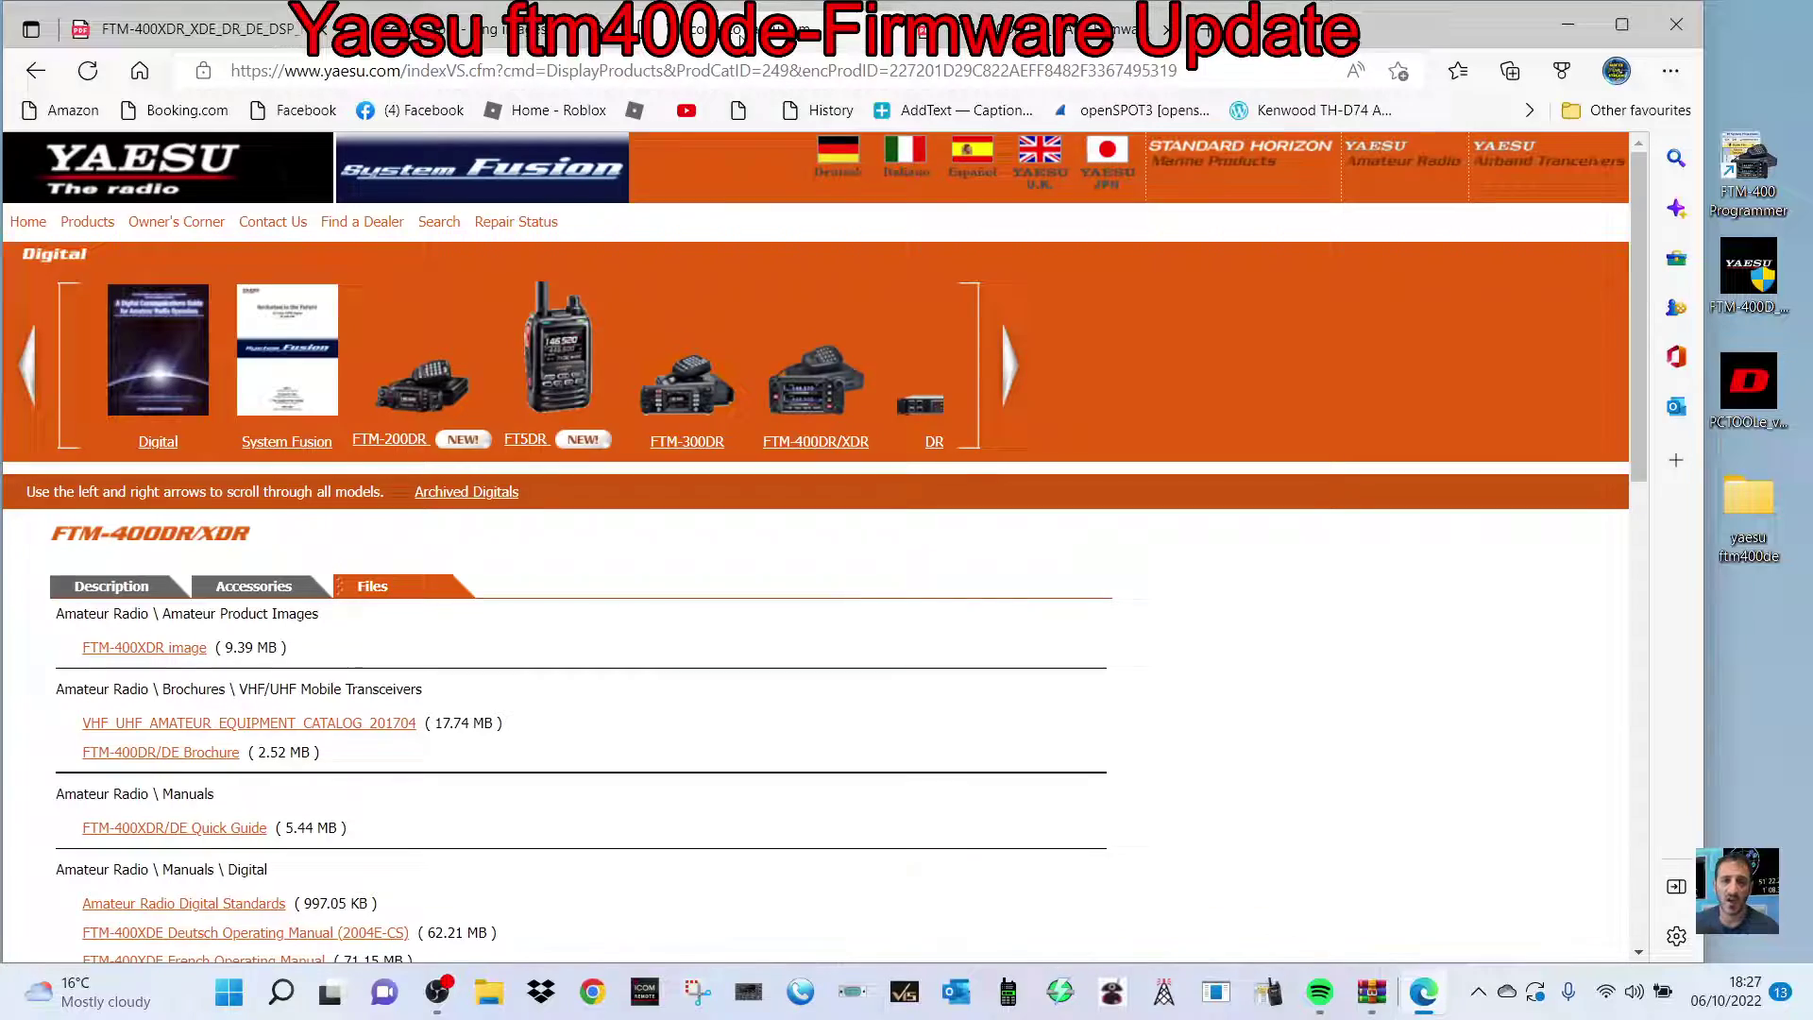
pyautogui.scroll(-8, 425, 623)
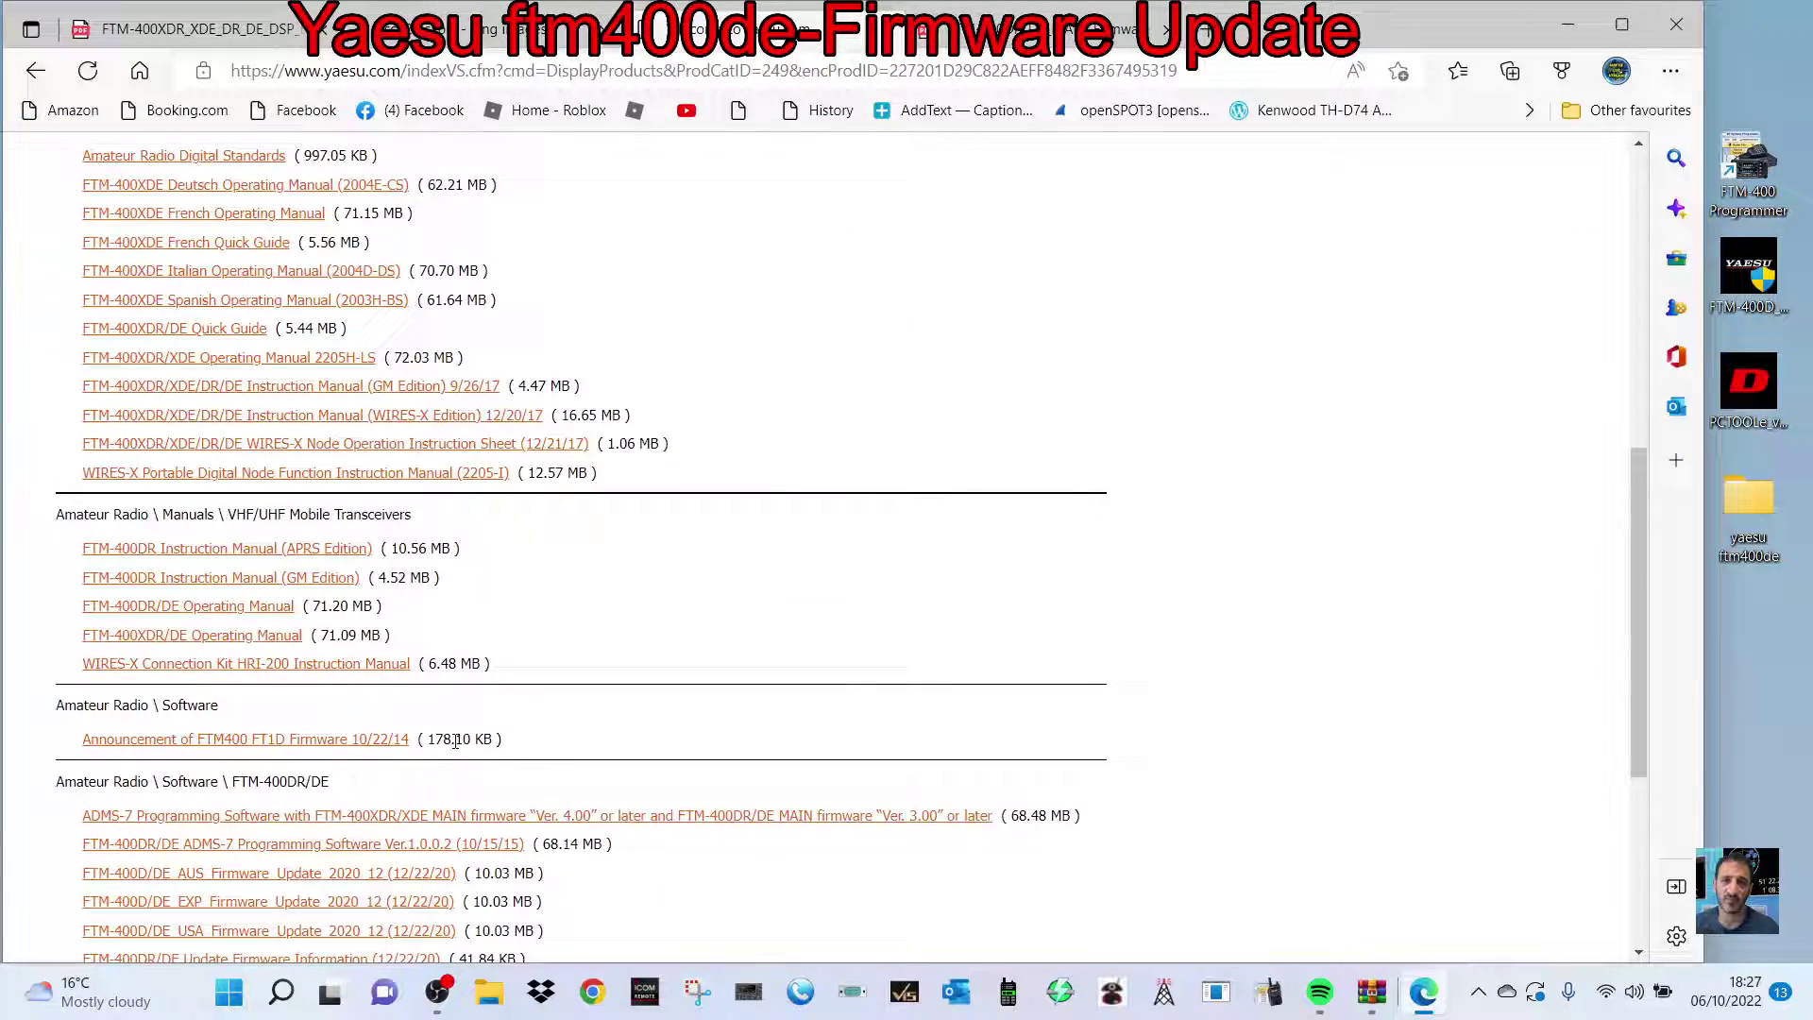
pyautogui.scroll(-3, 455, 741)
pyautogui.scroll(11, 404, 761)
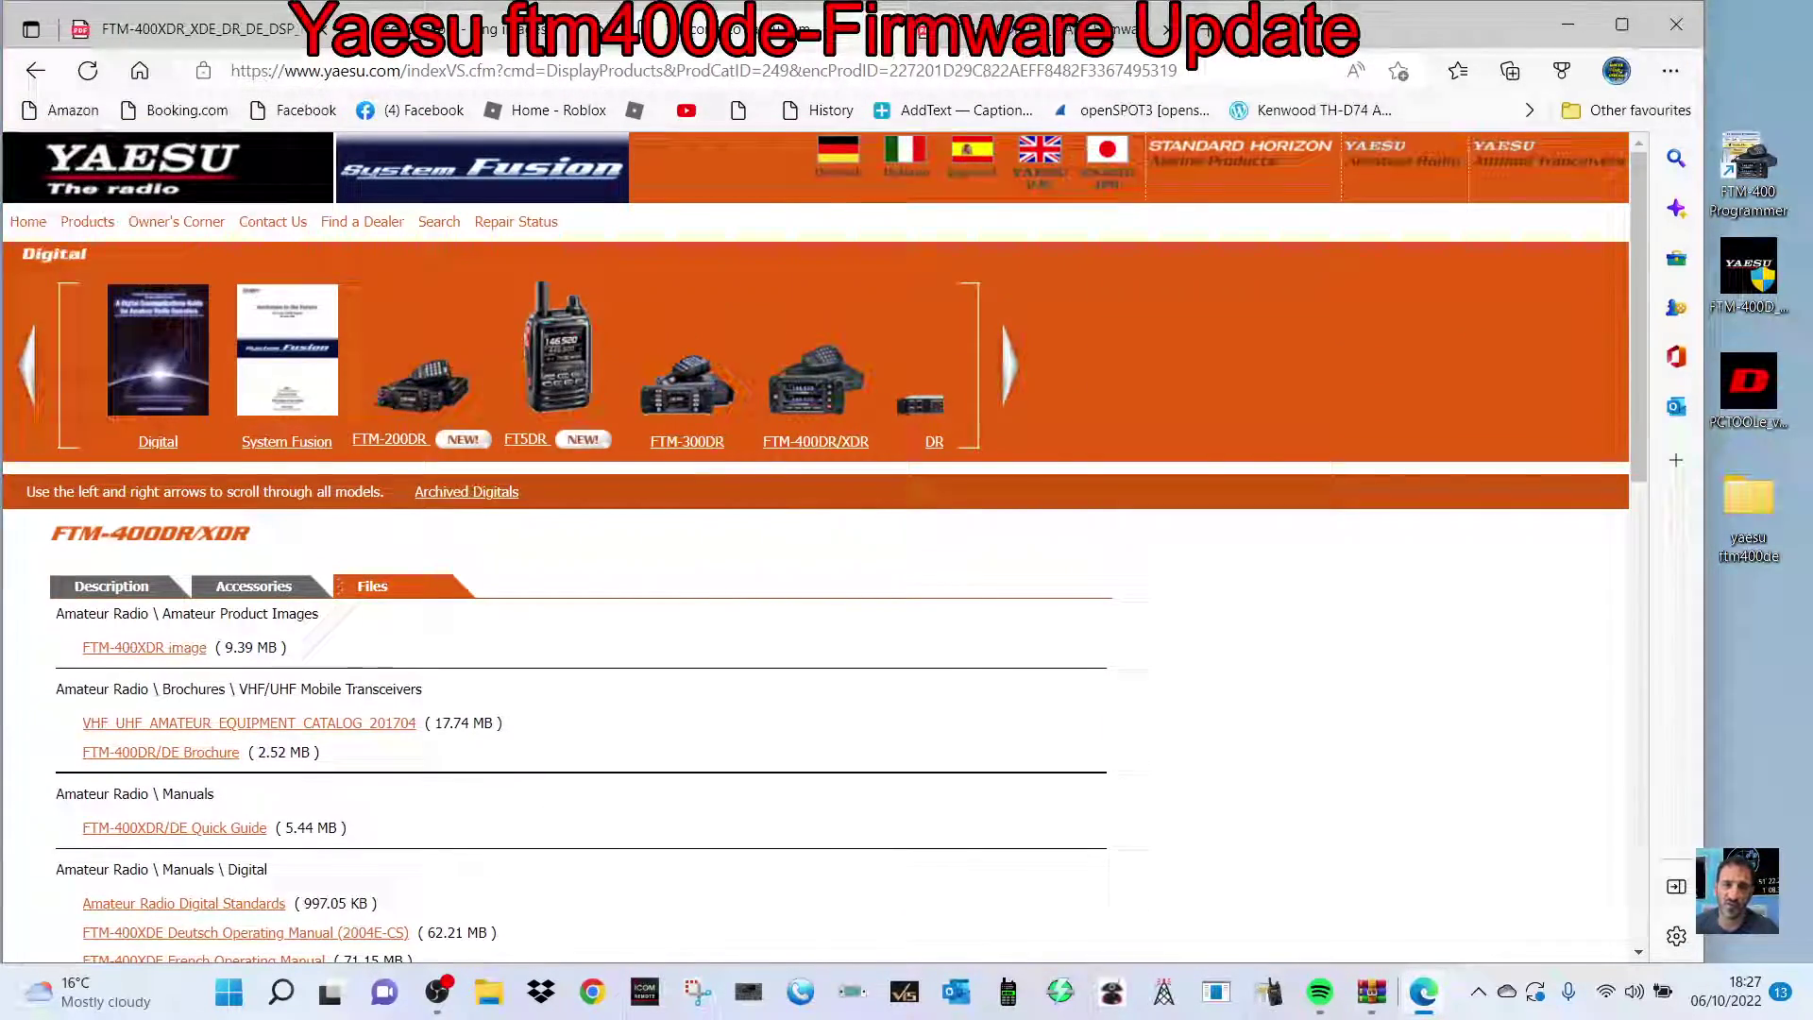
# Look over the image results for the SCU-20 cable
pyautogui.click(453, 28)
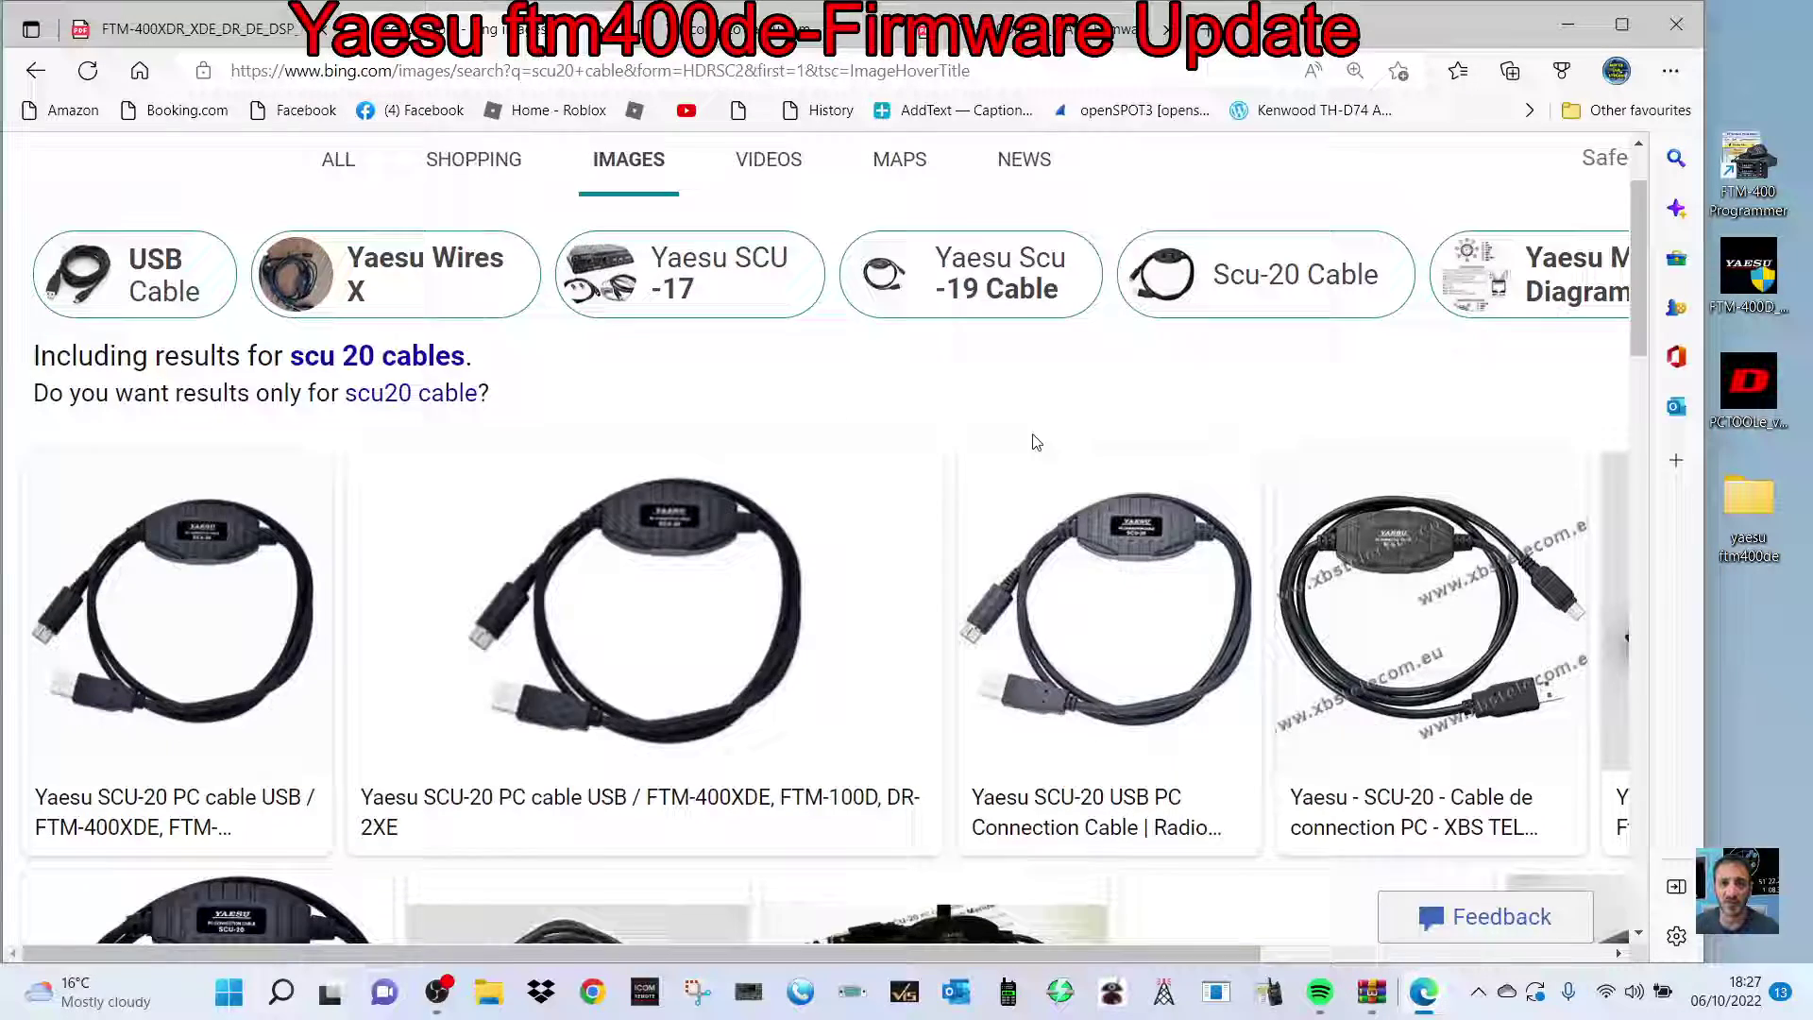
pyautogui.scroll(-5, 1036, 441)
pyautogui.scroll(6, 1038, 439)
# Return to the firmware manual and scroll to page 7's 'Flip the program switch' section
pyautogui.click(189, 28)
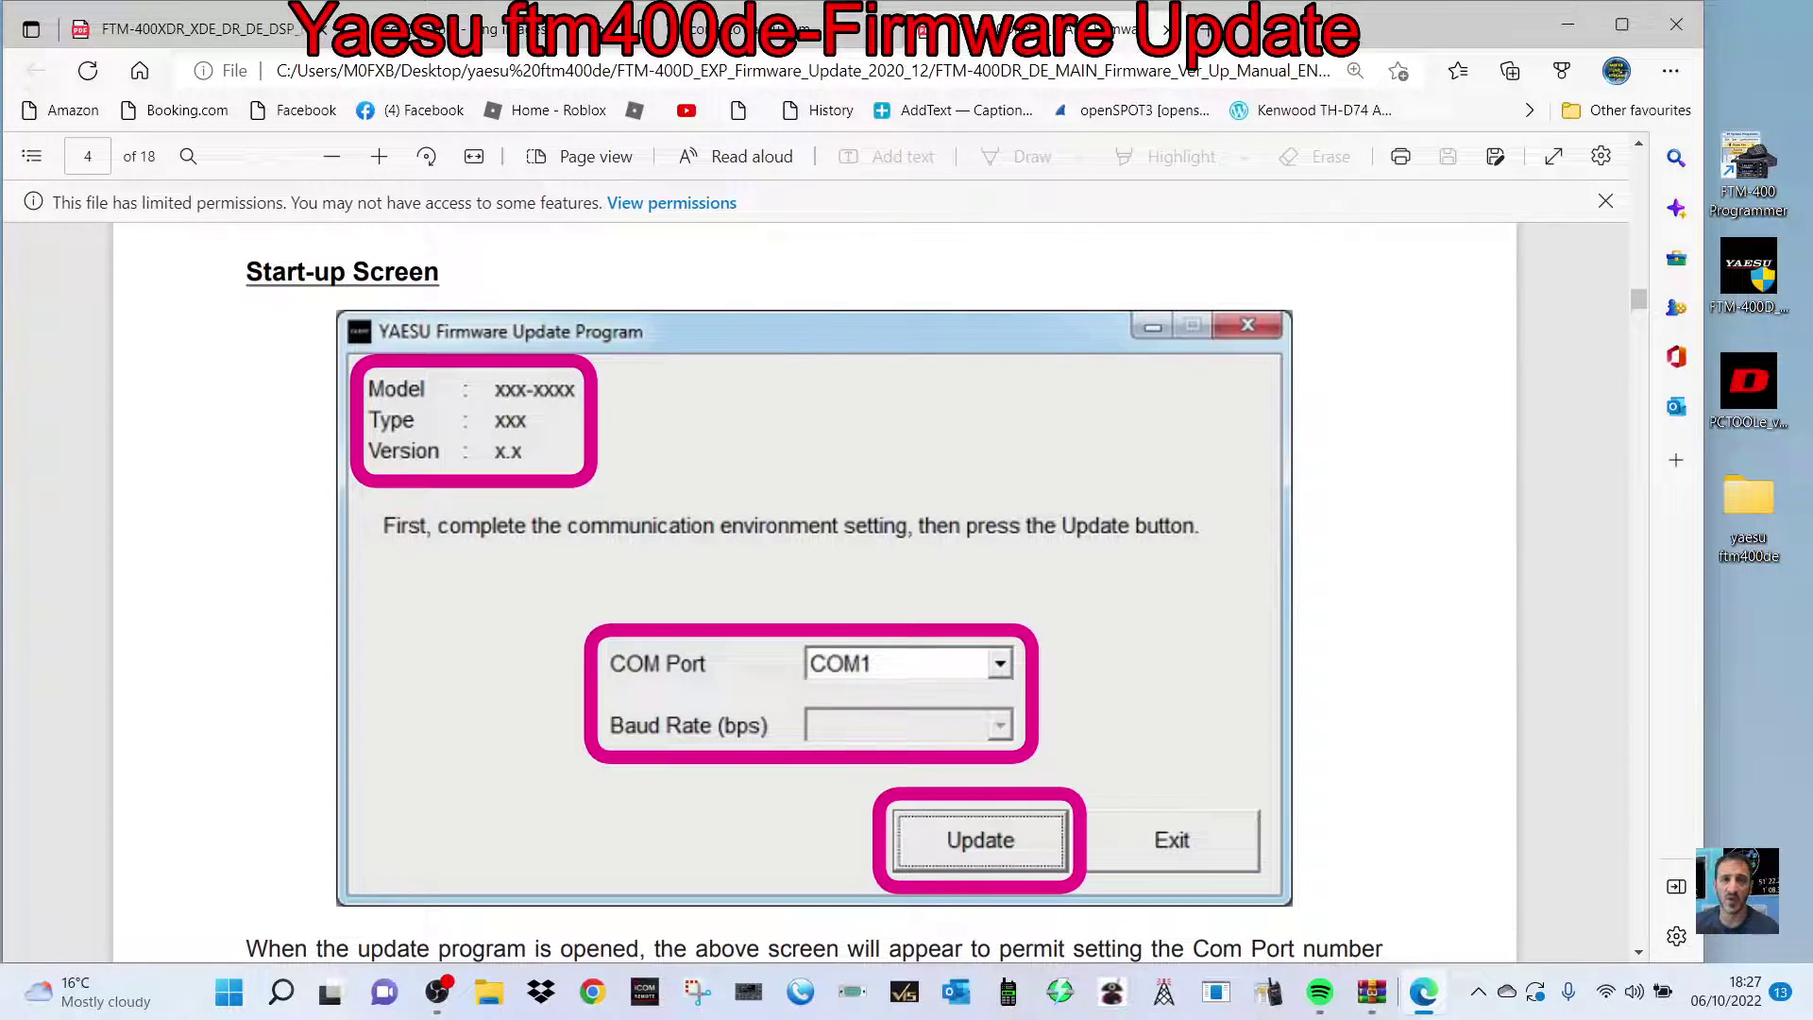
pyautogui.scroll(-5, 1166, 382)
pyautogui.scroll(-15, 1181, 391)
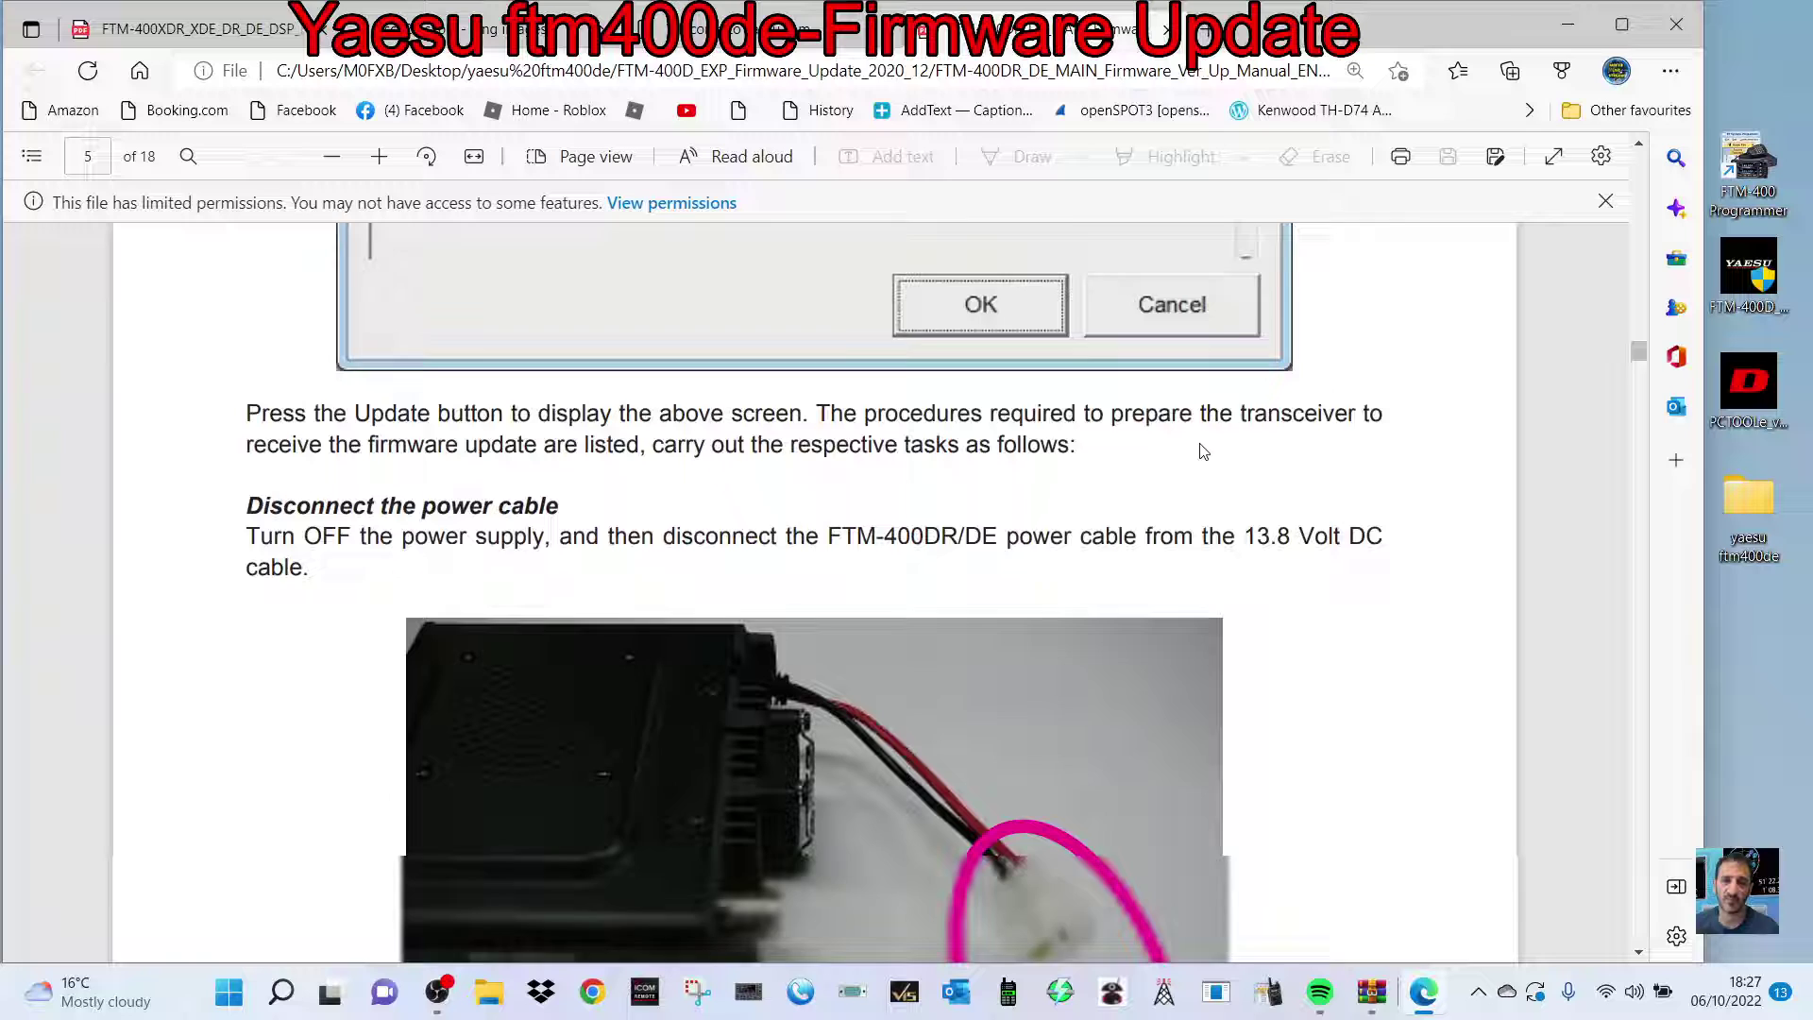
pyautogui.scroll(-10, 1200, 444)
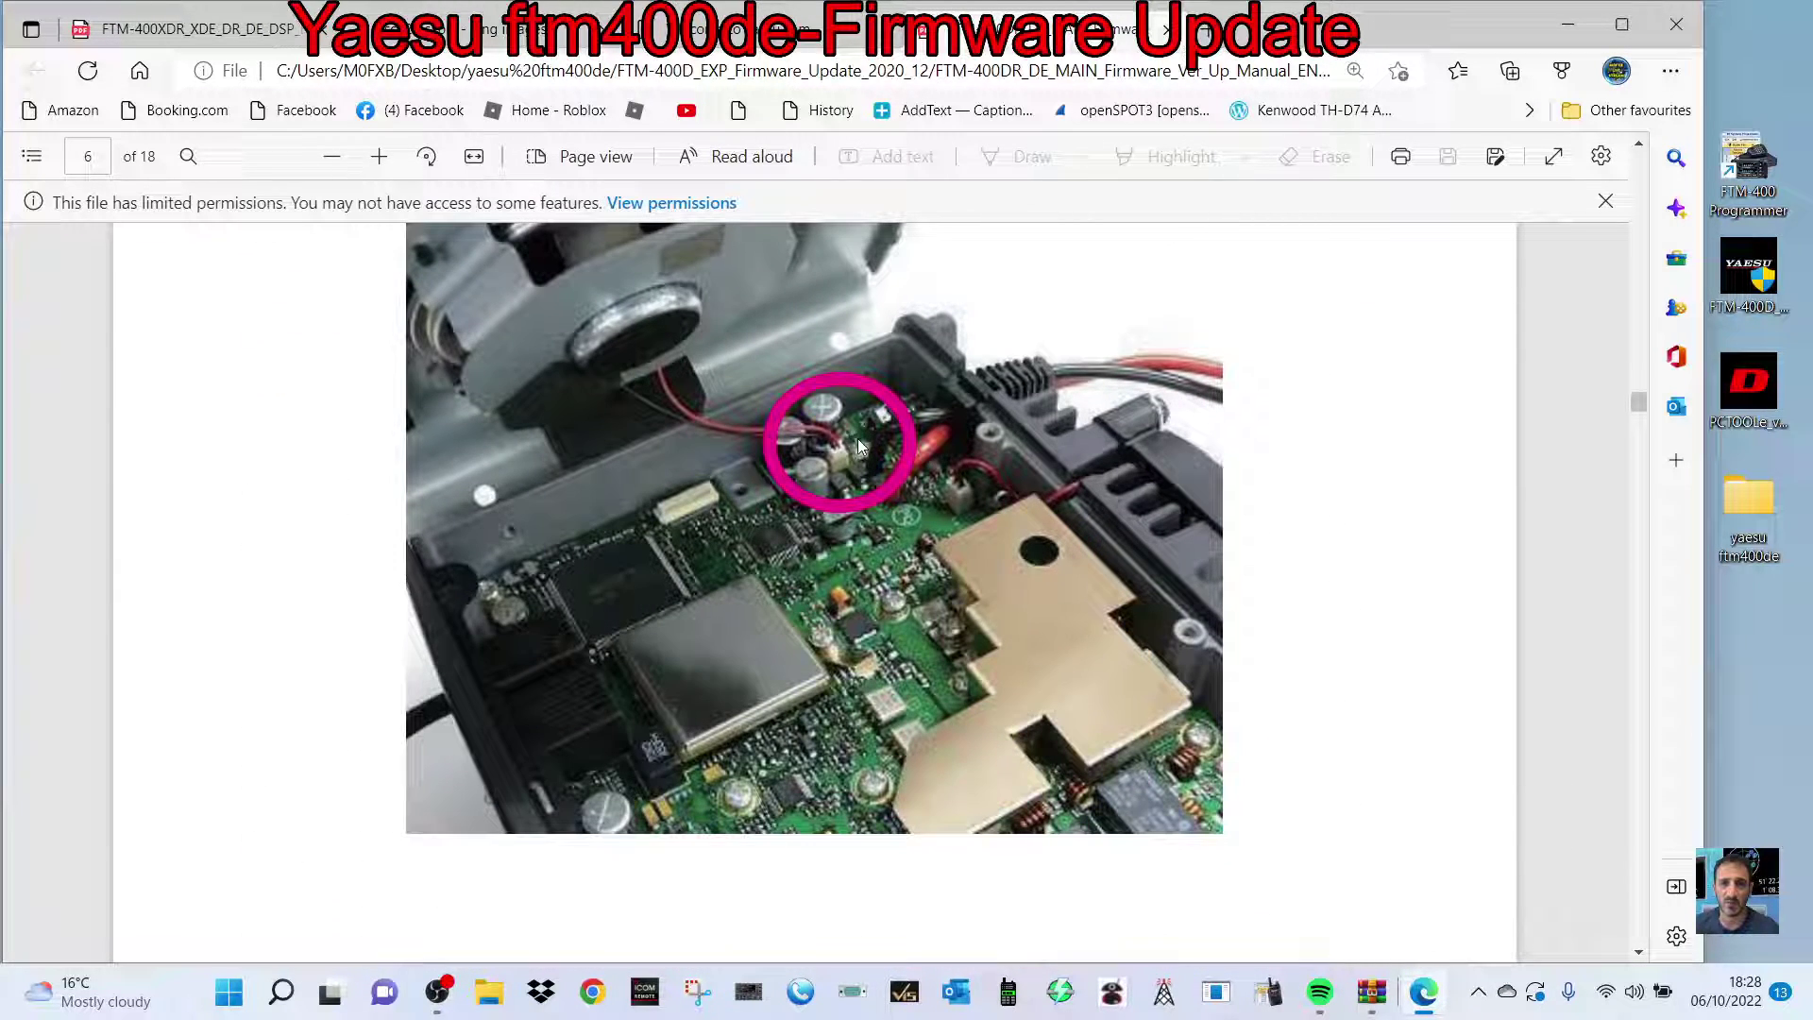
pyautogui.scroll(-10, 949, 443)
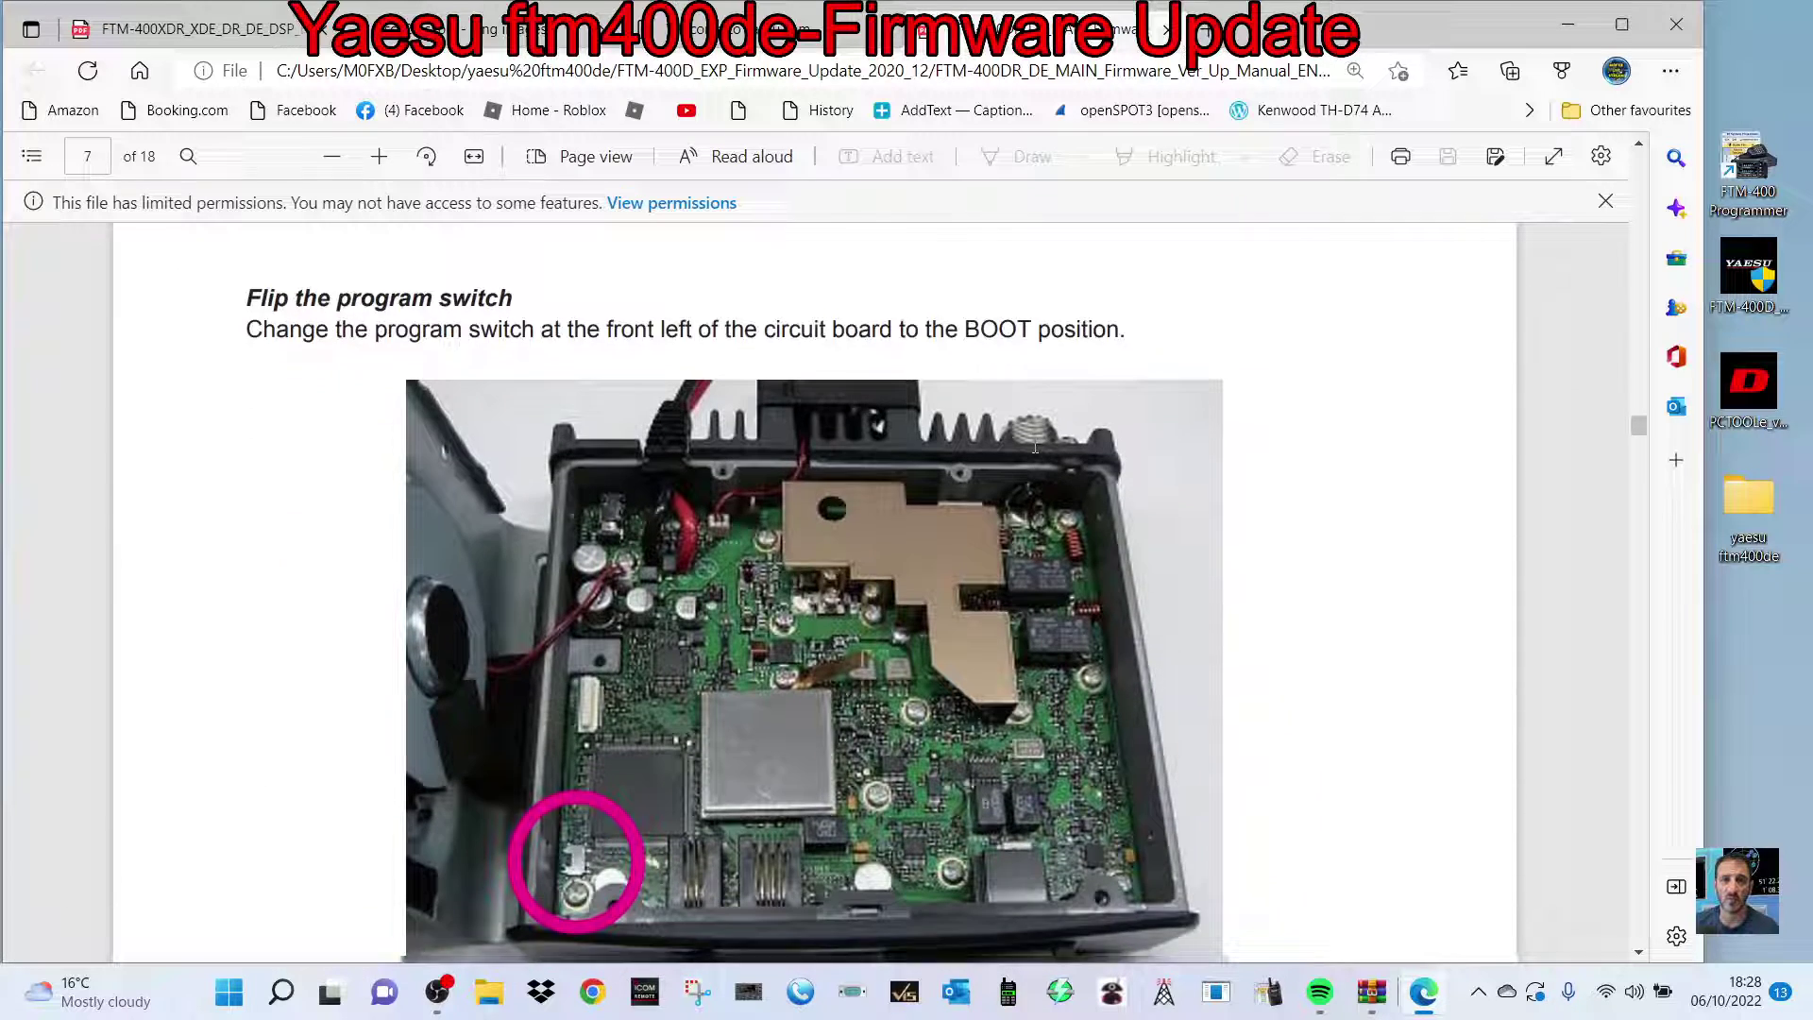
pyautogui.scroll(-8, 923, 529)
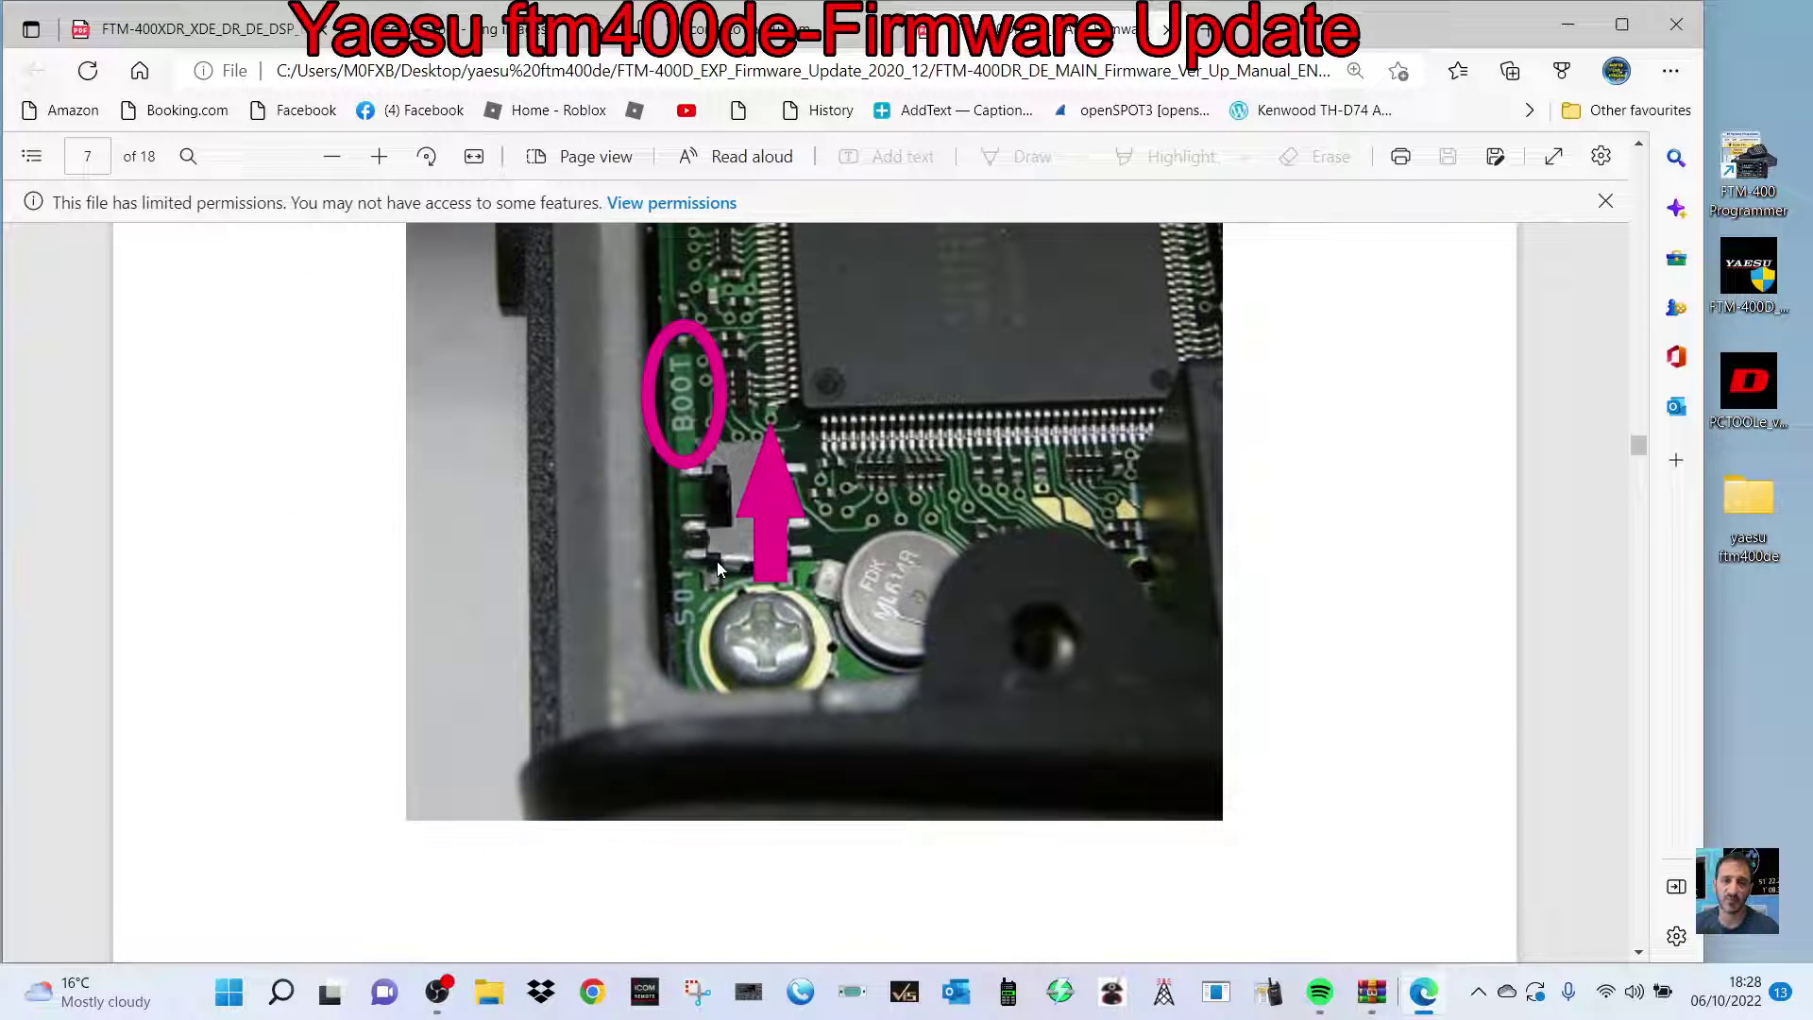
pyautogui.scroll(7, 893, 609)
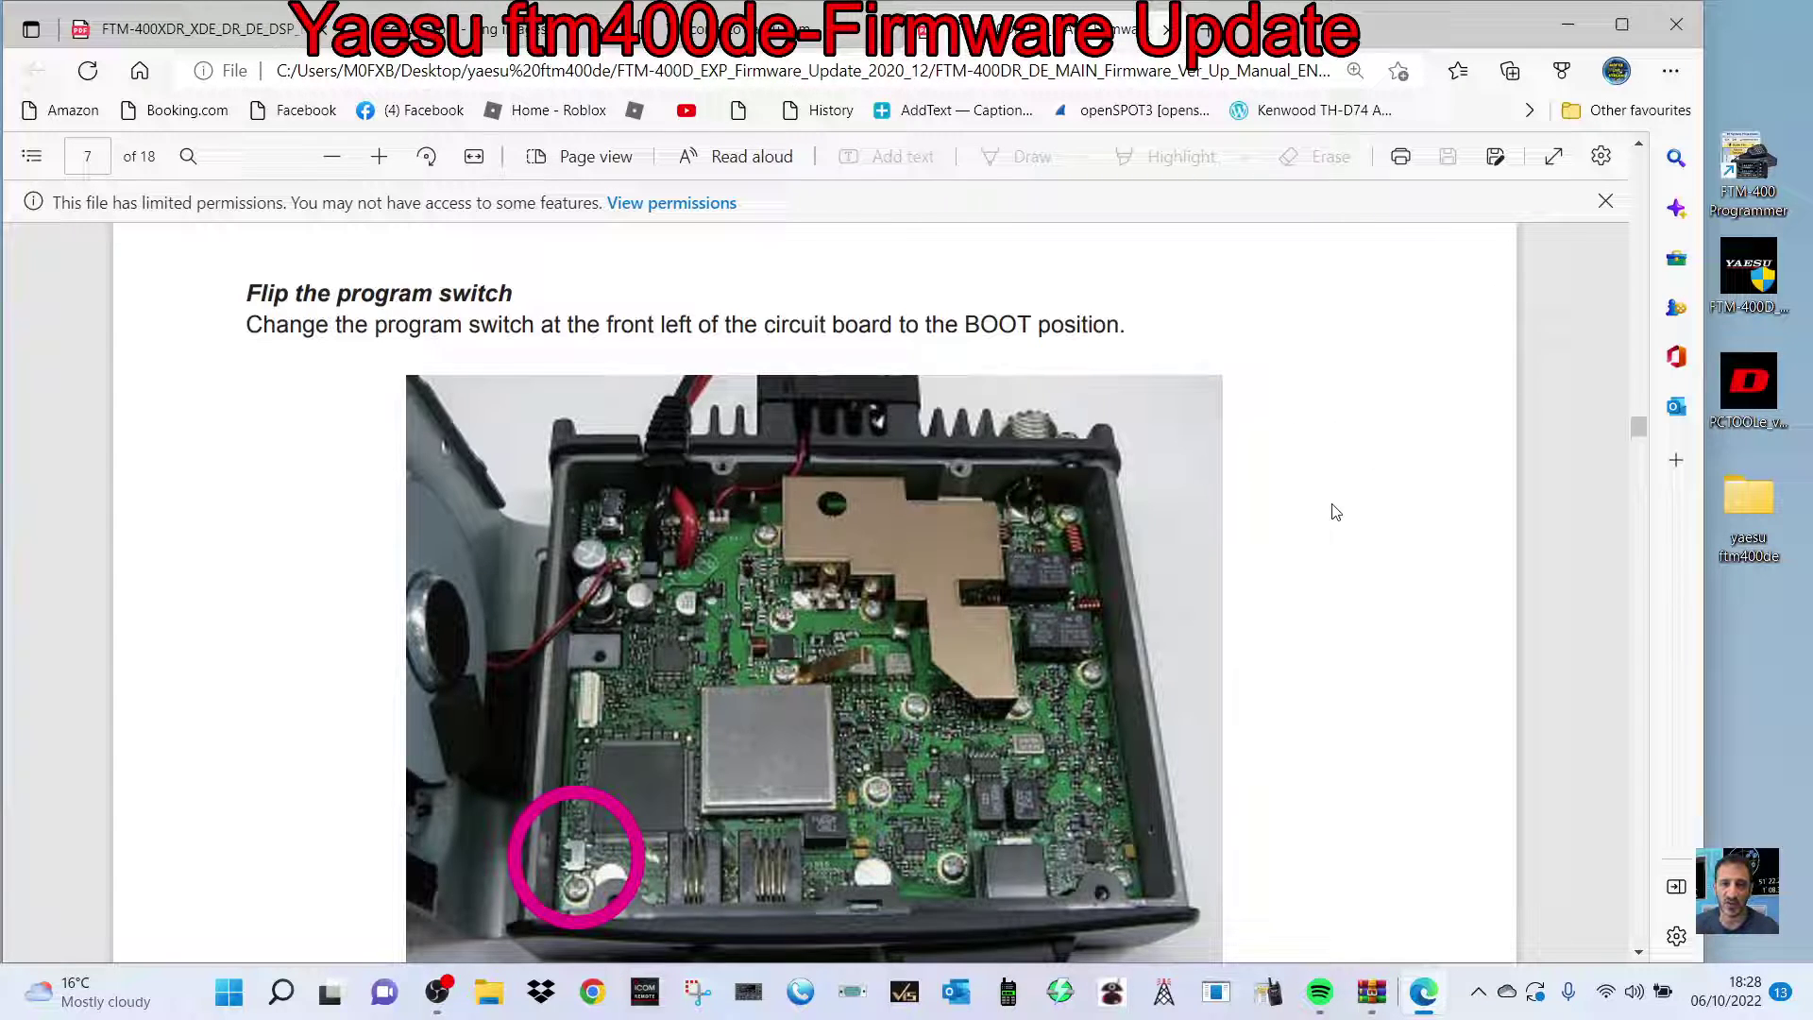
# Start the FTM-400D updater, showing FTM-400DR/E EXP version 3.5 on COM1
pyautogui.doubleClick(1745, 265)
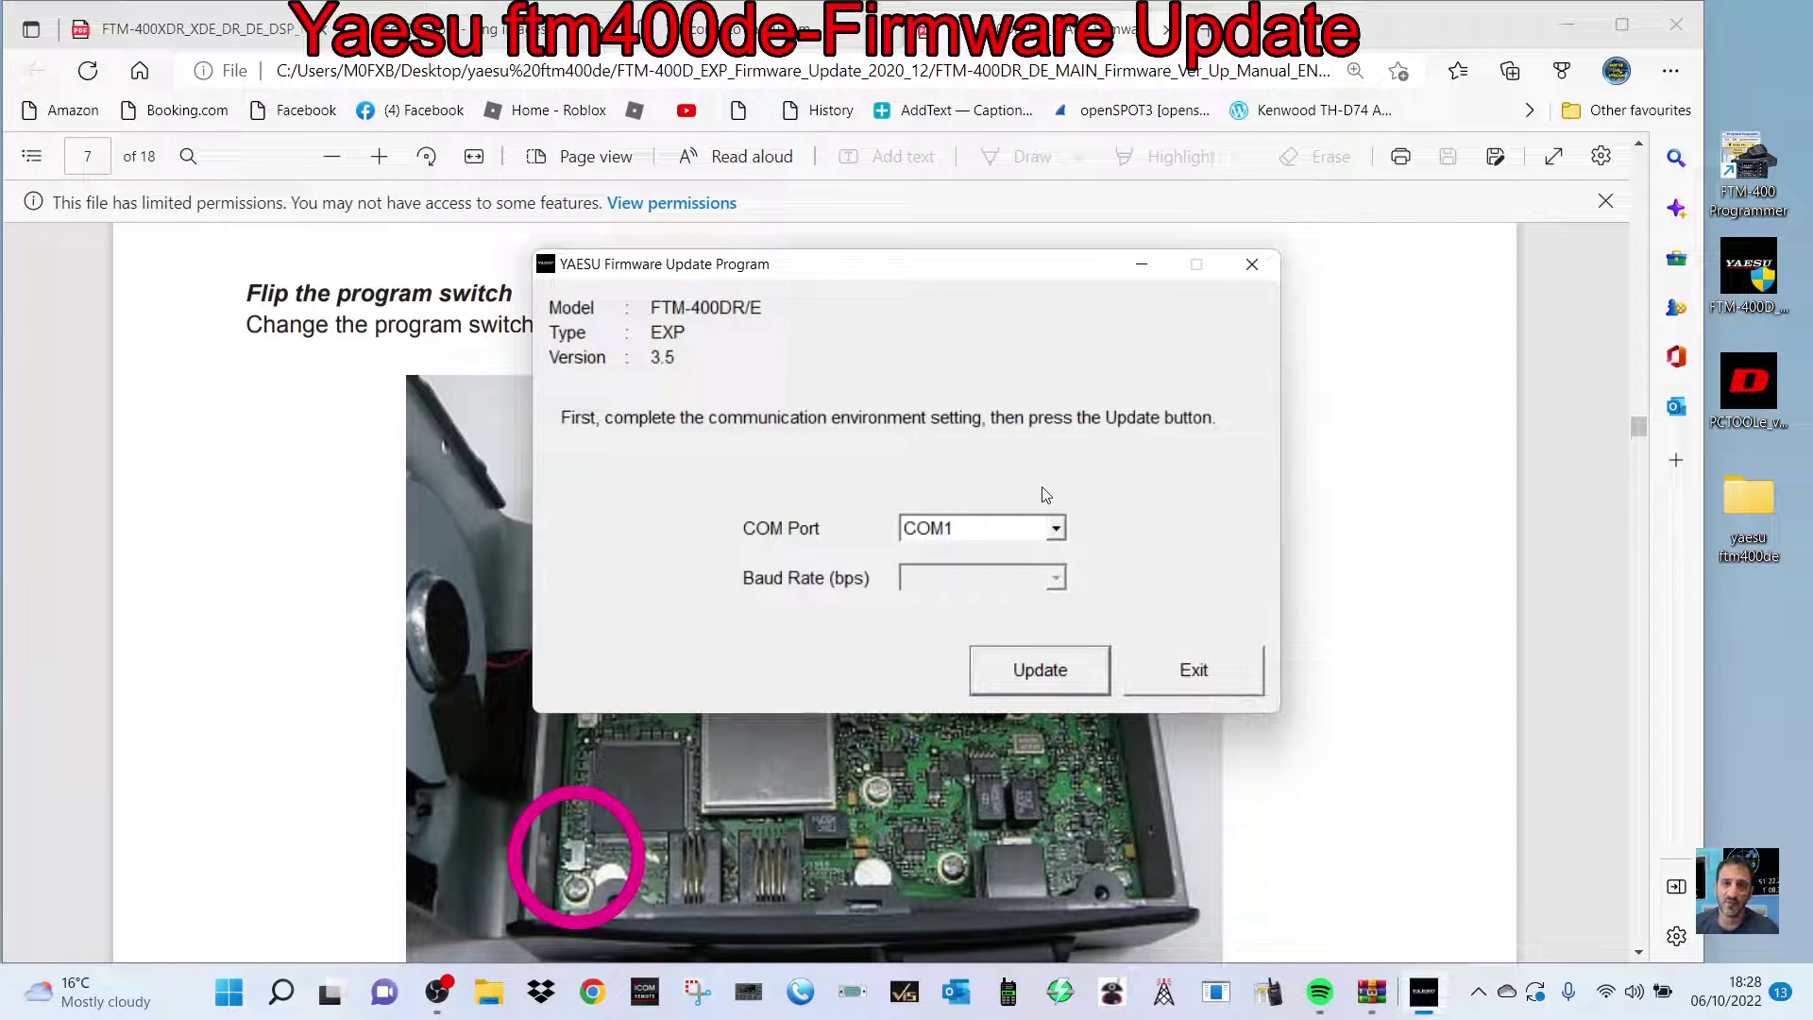
pyautogui.rightClick(231, 996)
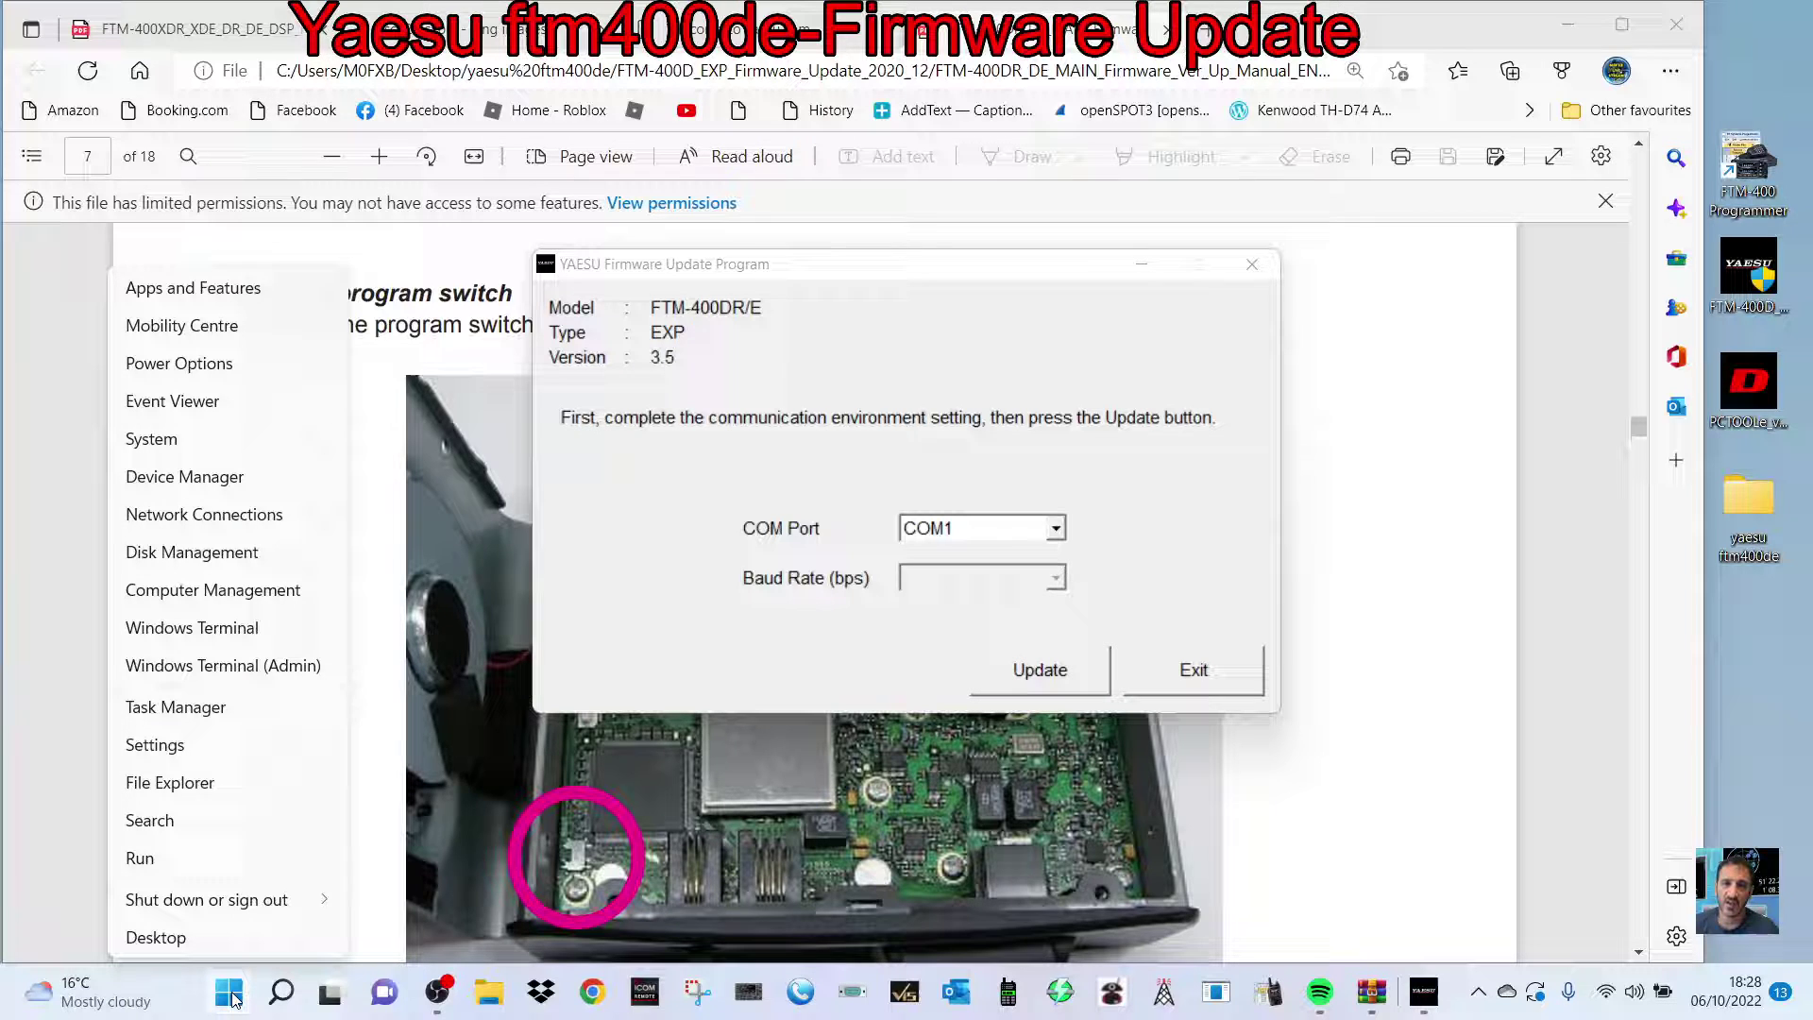
pyautogui.click(186, 489)
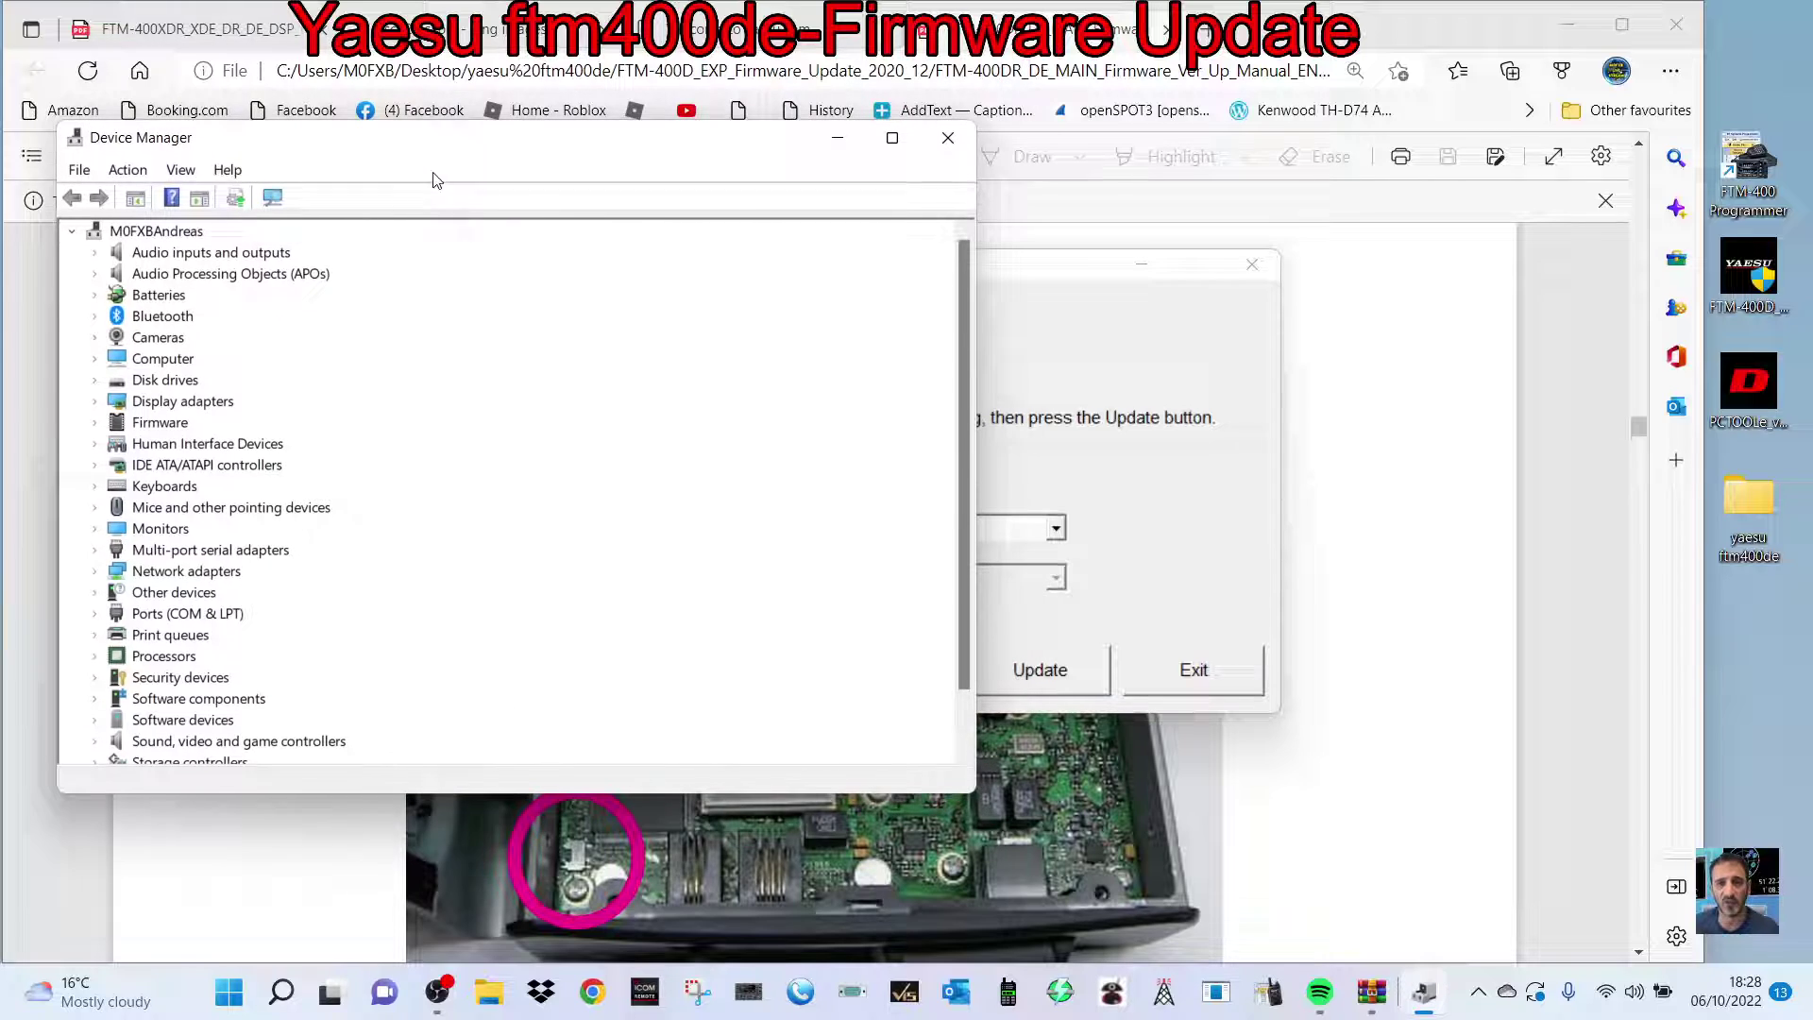
pyautogui.doubleClick(232, 613)
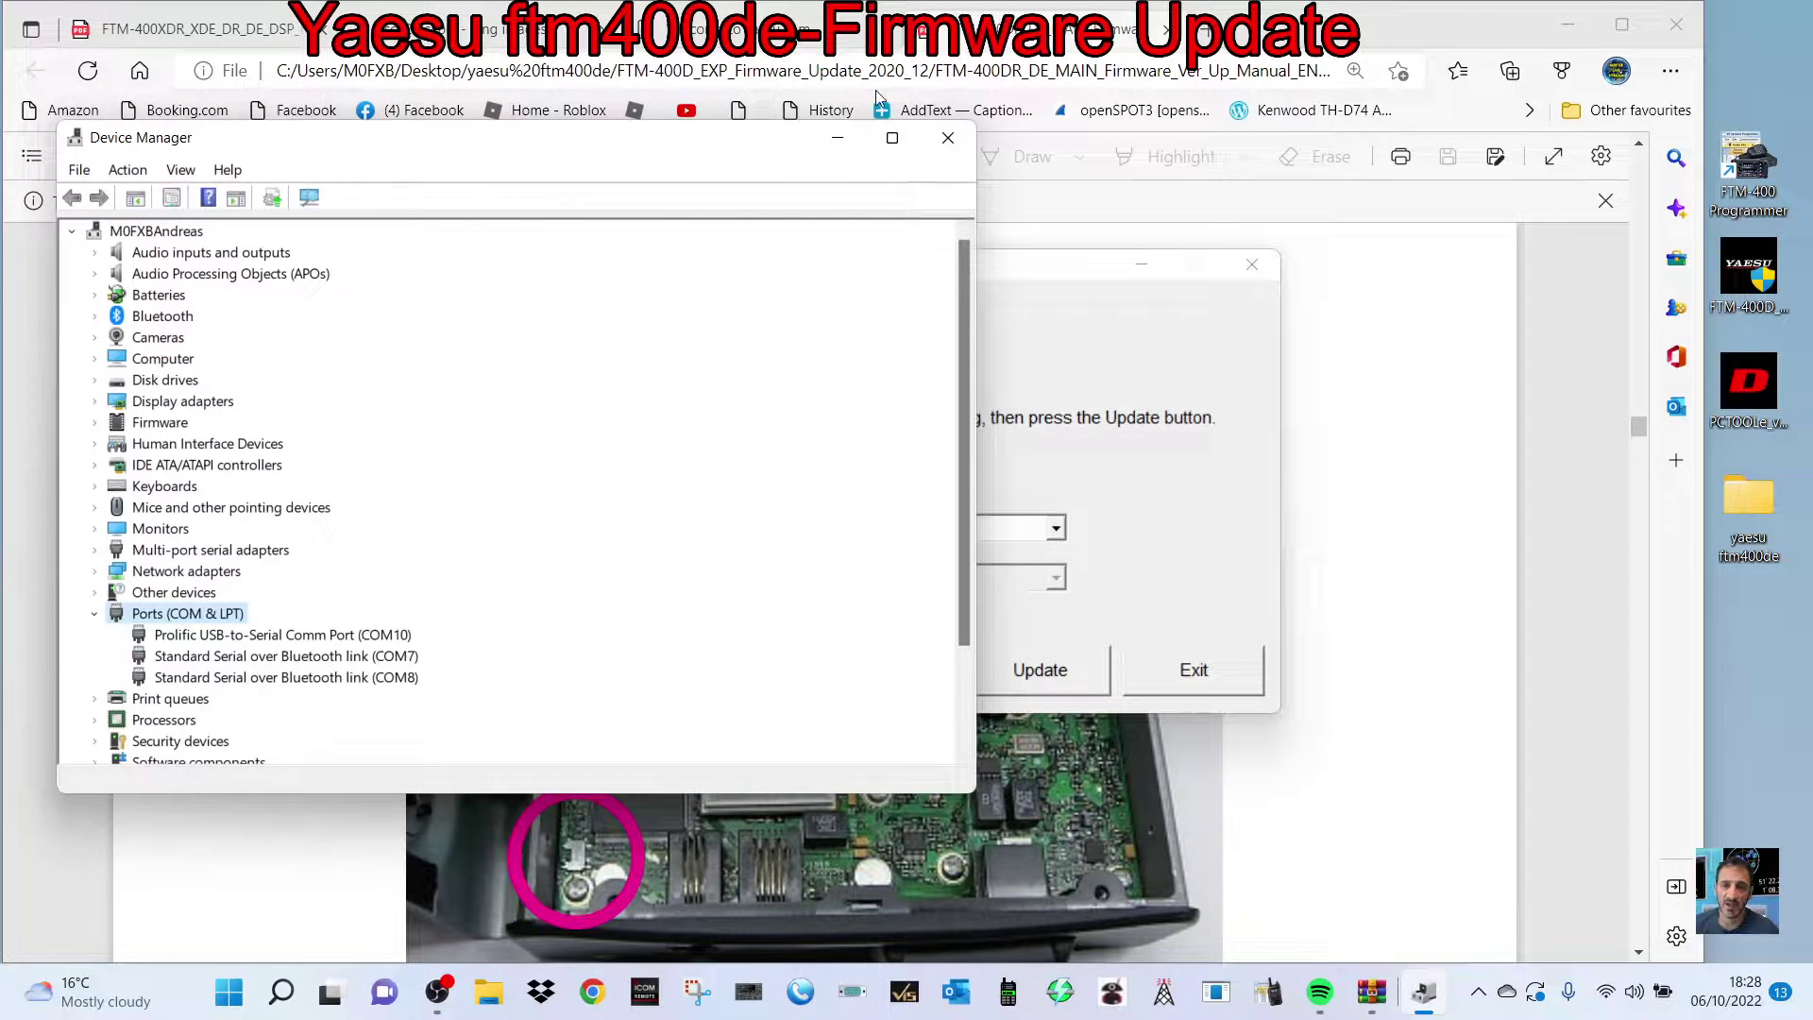
pyautogui.click(949, 143)
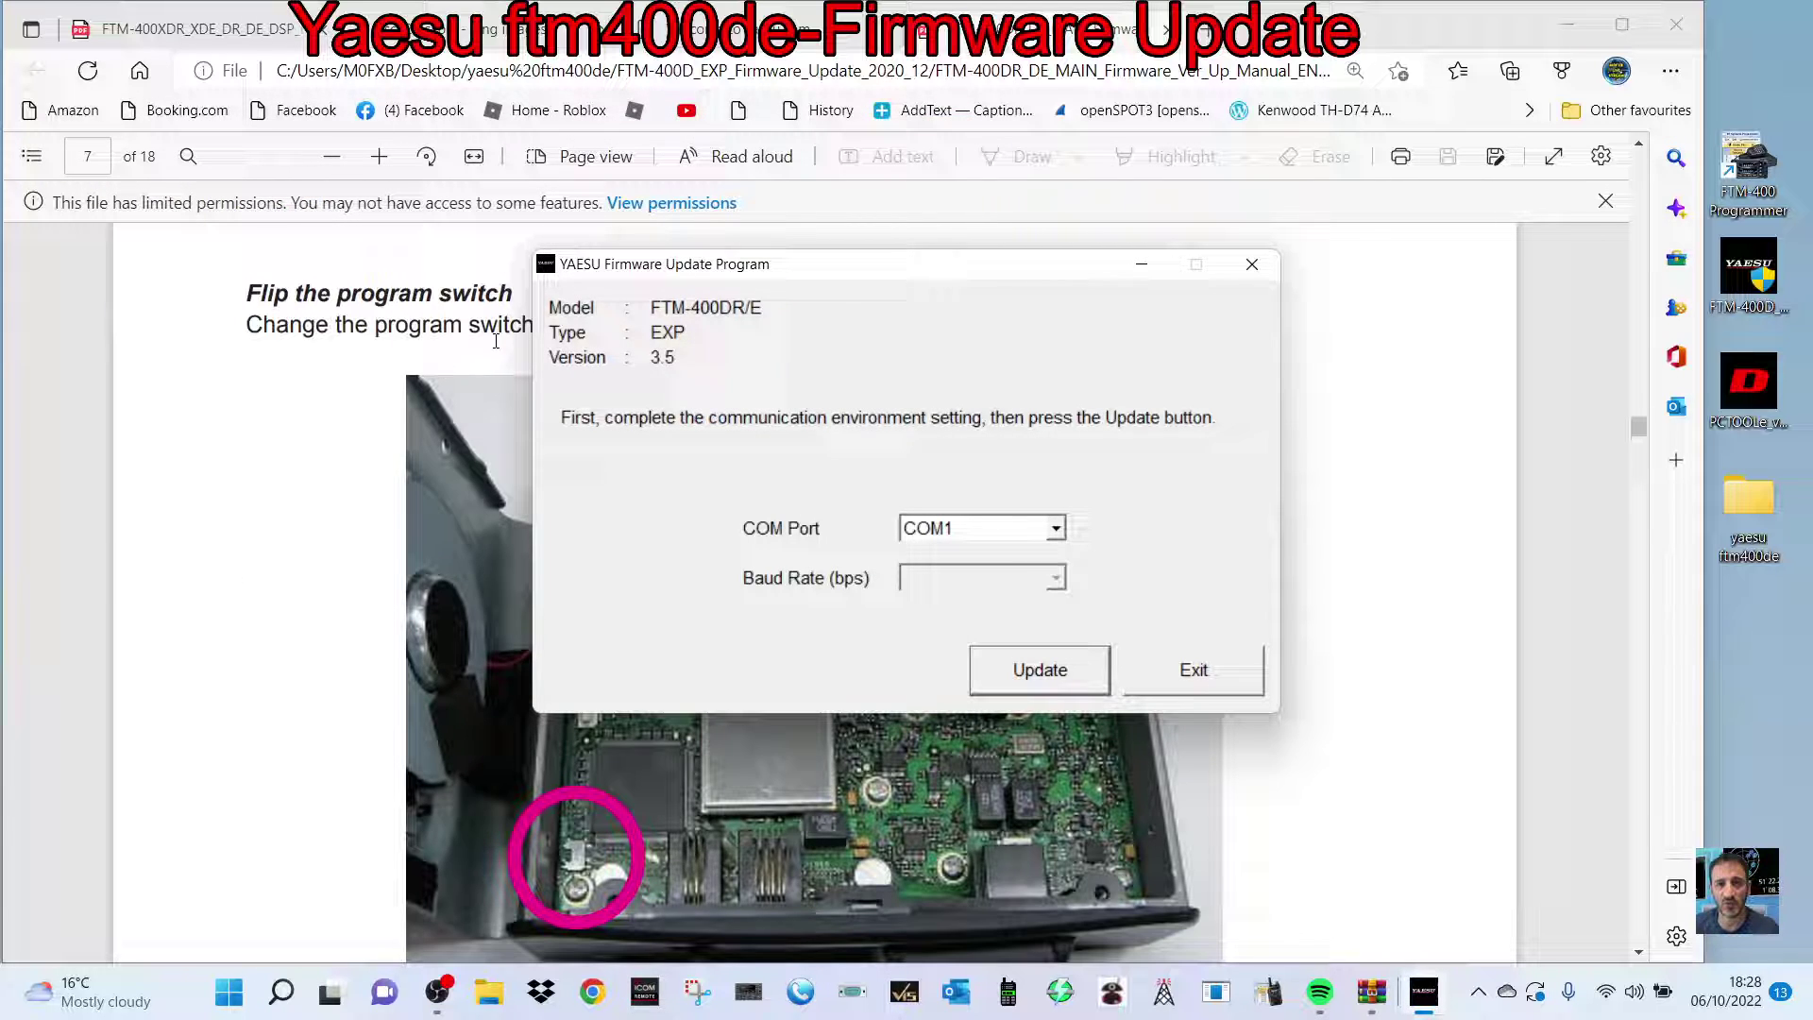
# Choose COM10 as the updater's communication port
pyautogui.moveTo(921, 266); pyautogui.dragTo(497, 283)
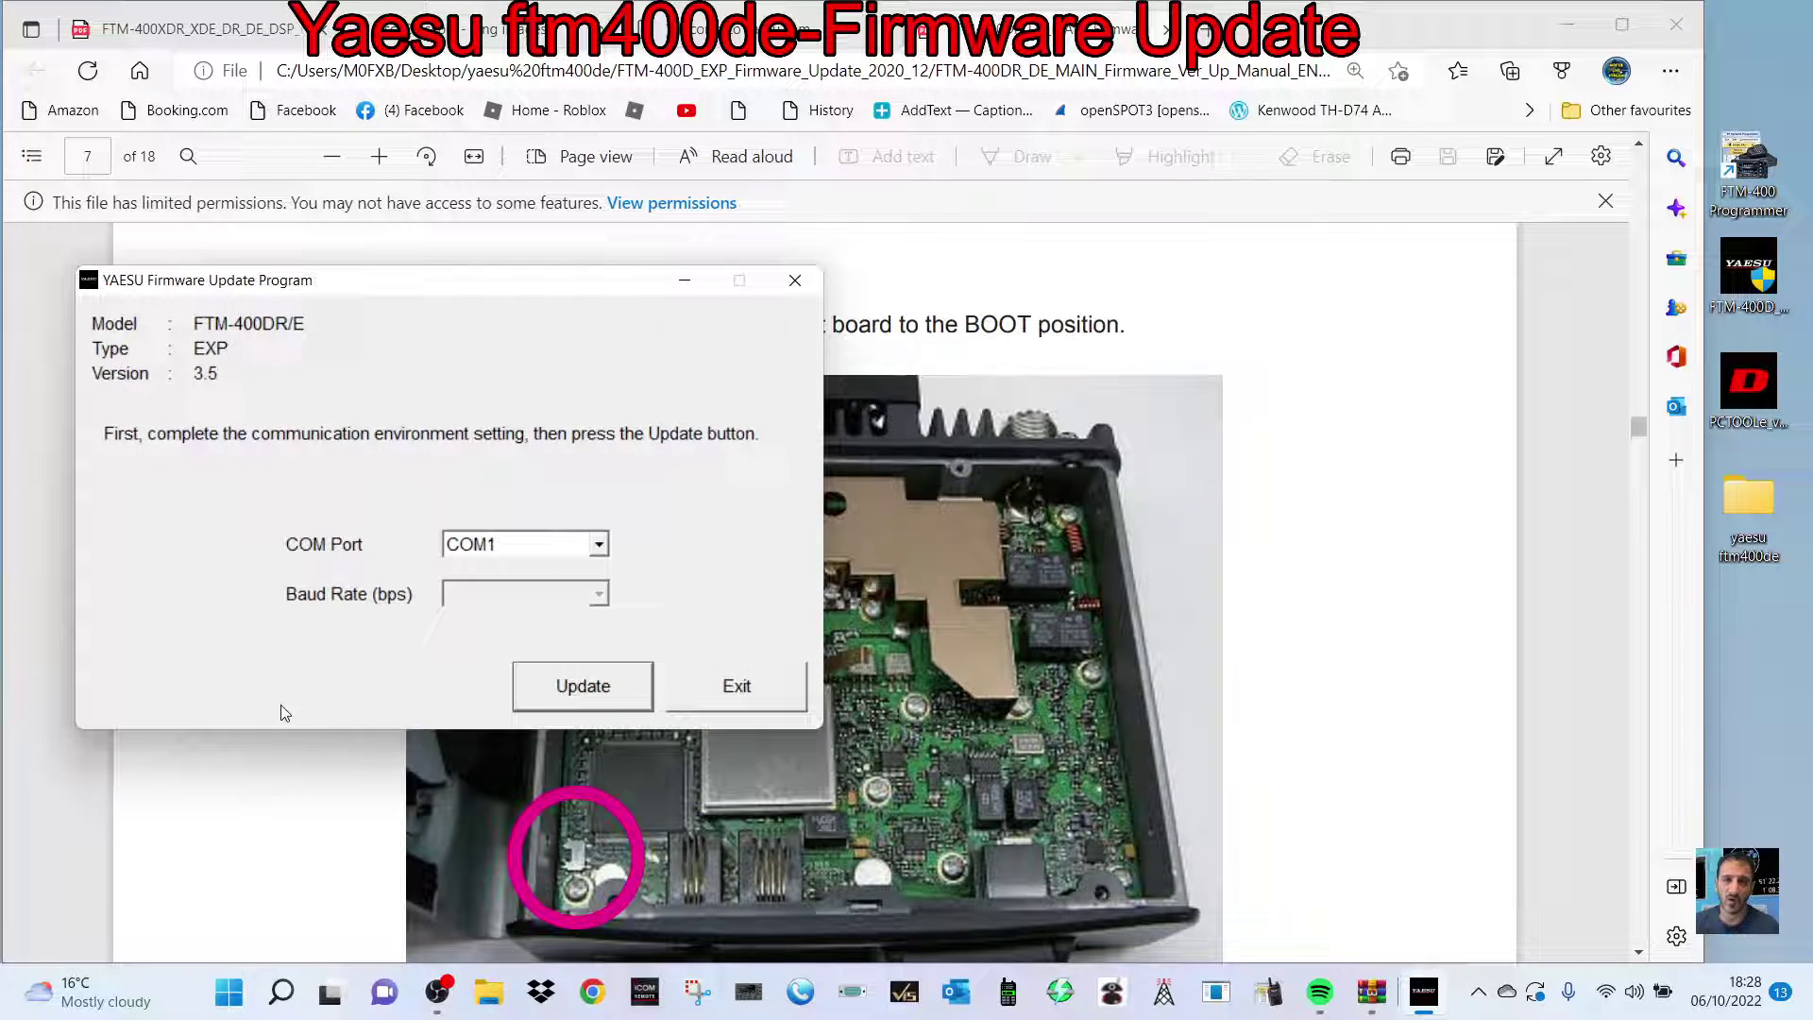
pyautogui.click(598, 546)
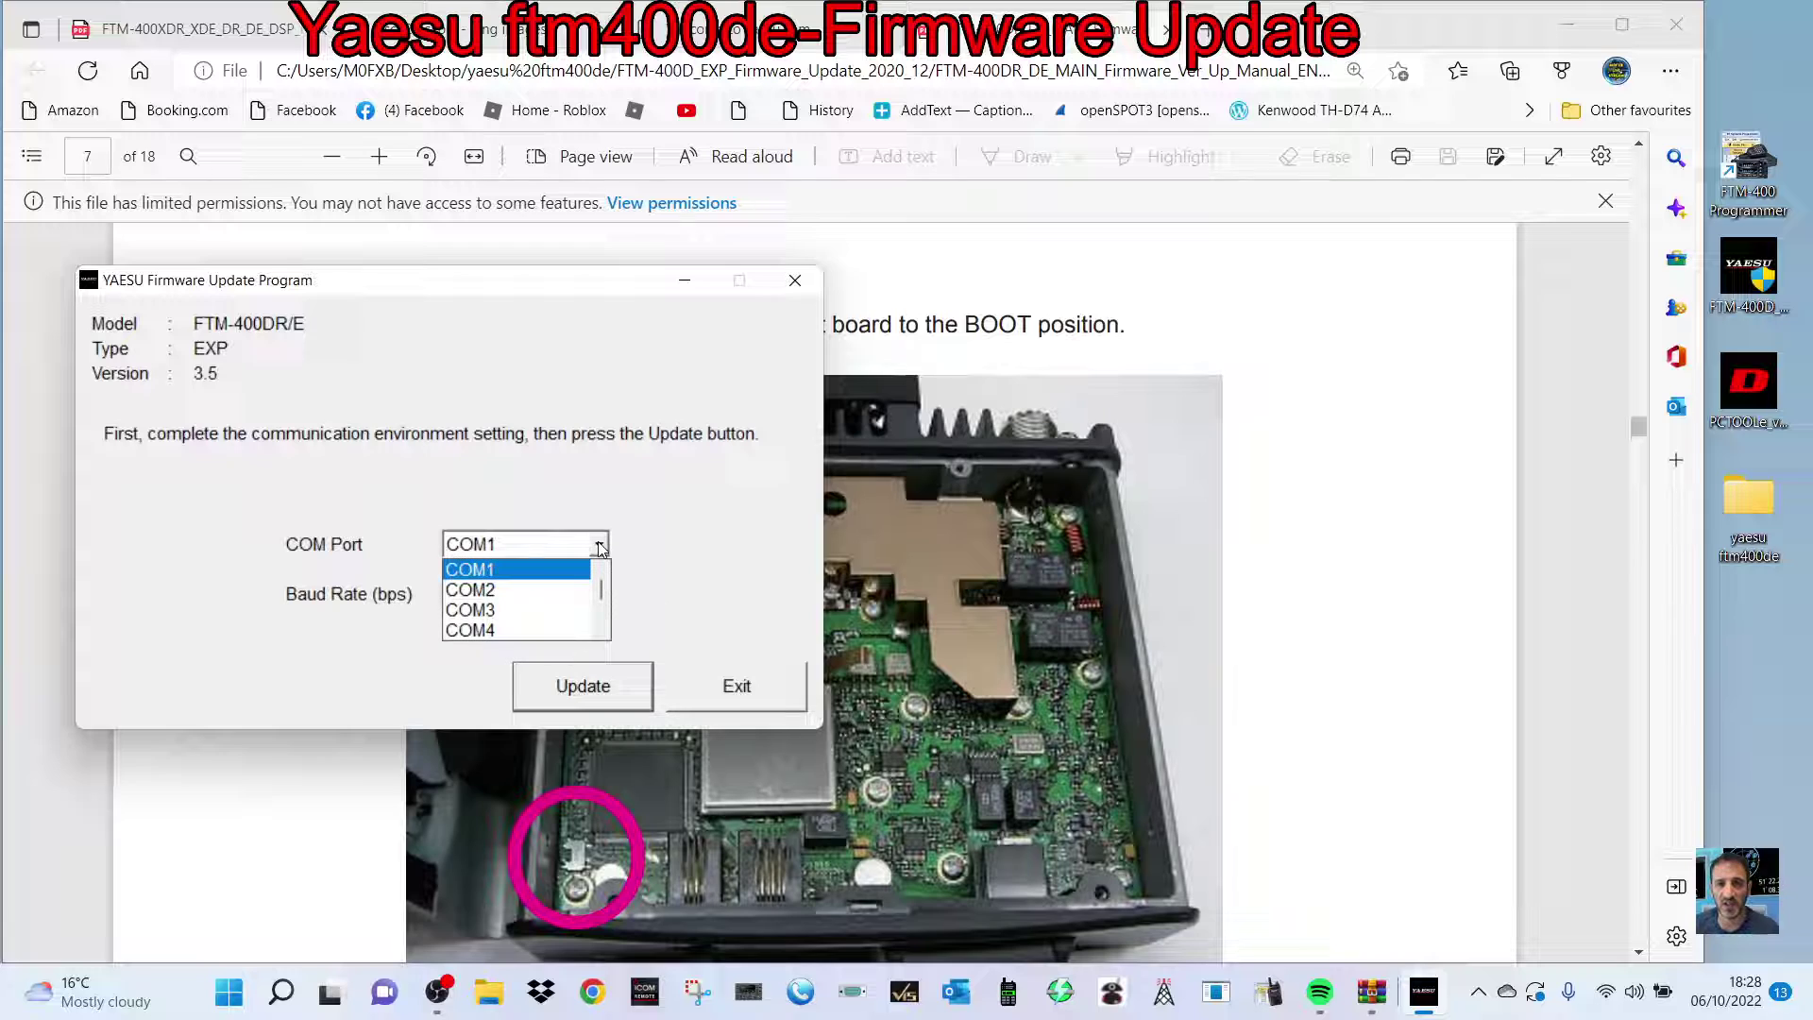
pyautogui.moveTo(604, 583)
pyautogui.mouseDown()
pyautogui.moveTo(602, 605)
pyautogui.moveTo(605, 587)
pyautogui.mouseUp()
pyautogui.scroll(-2, 554, 614)
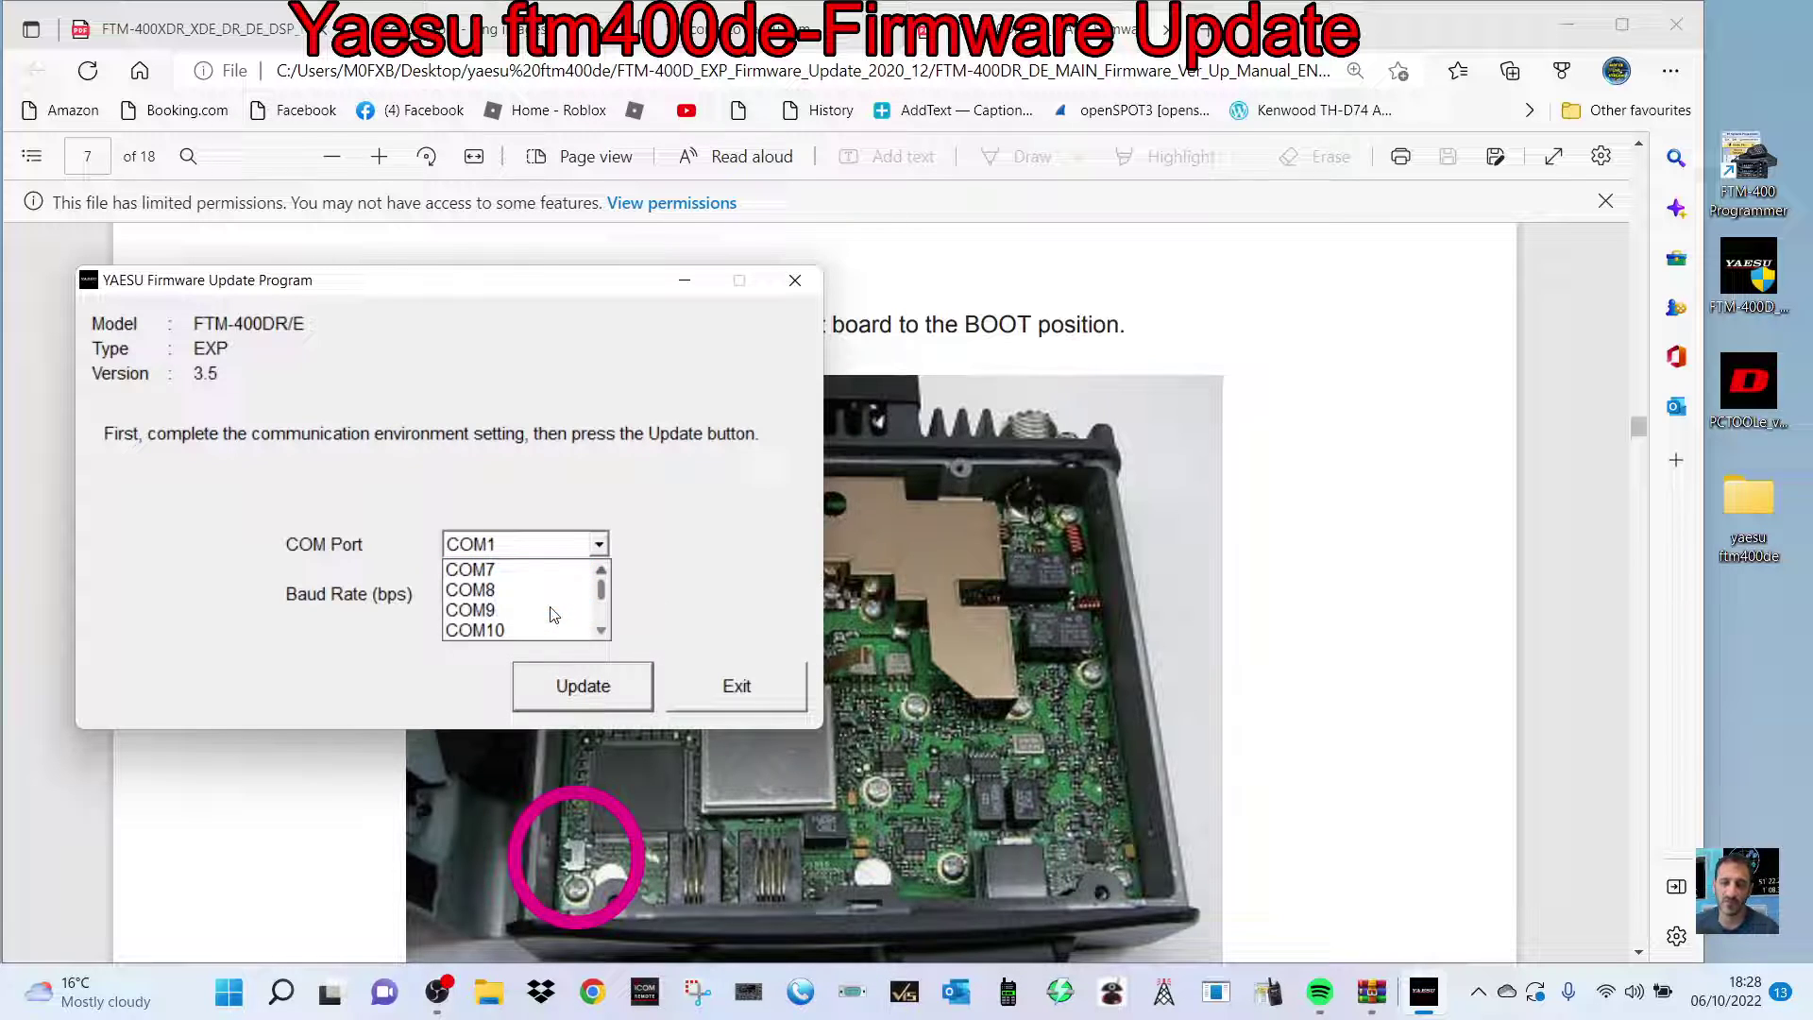
pyautogui.click(525, 631)
# Move the updater window toward the upper right, then close it
pyautogui.moveTo(444, 291); pyautogui.dragTo(545, 277)
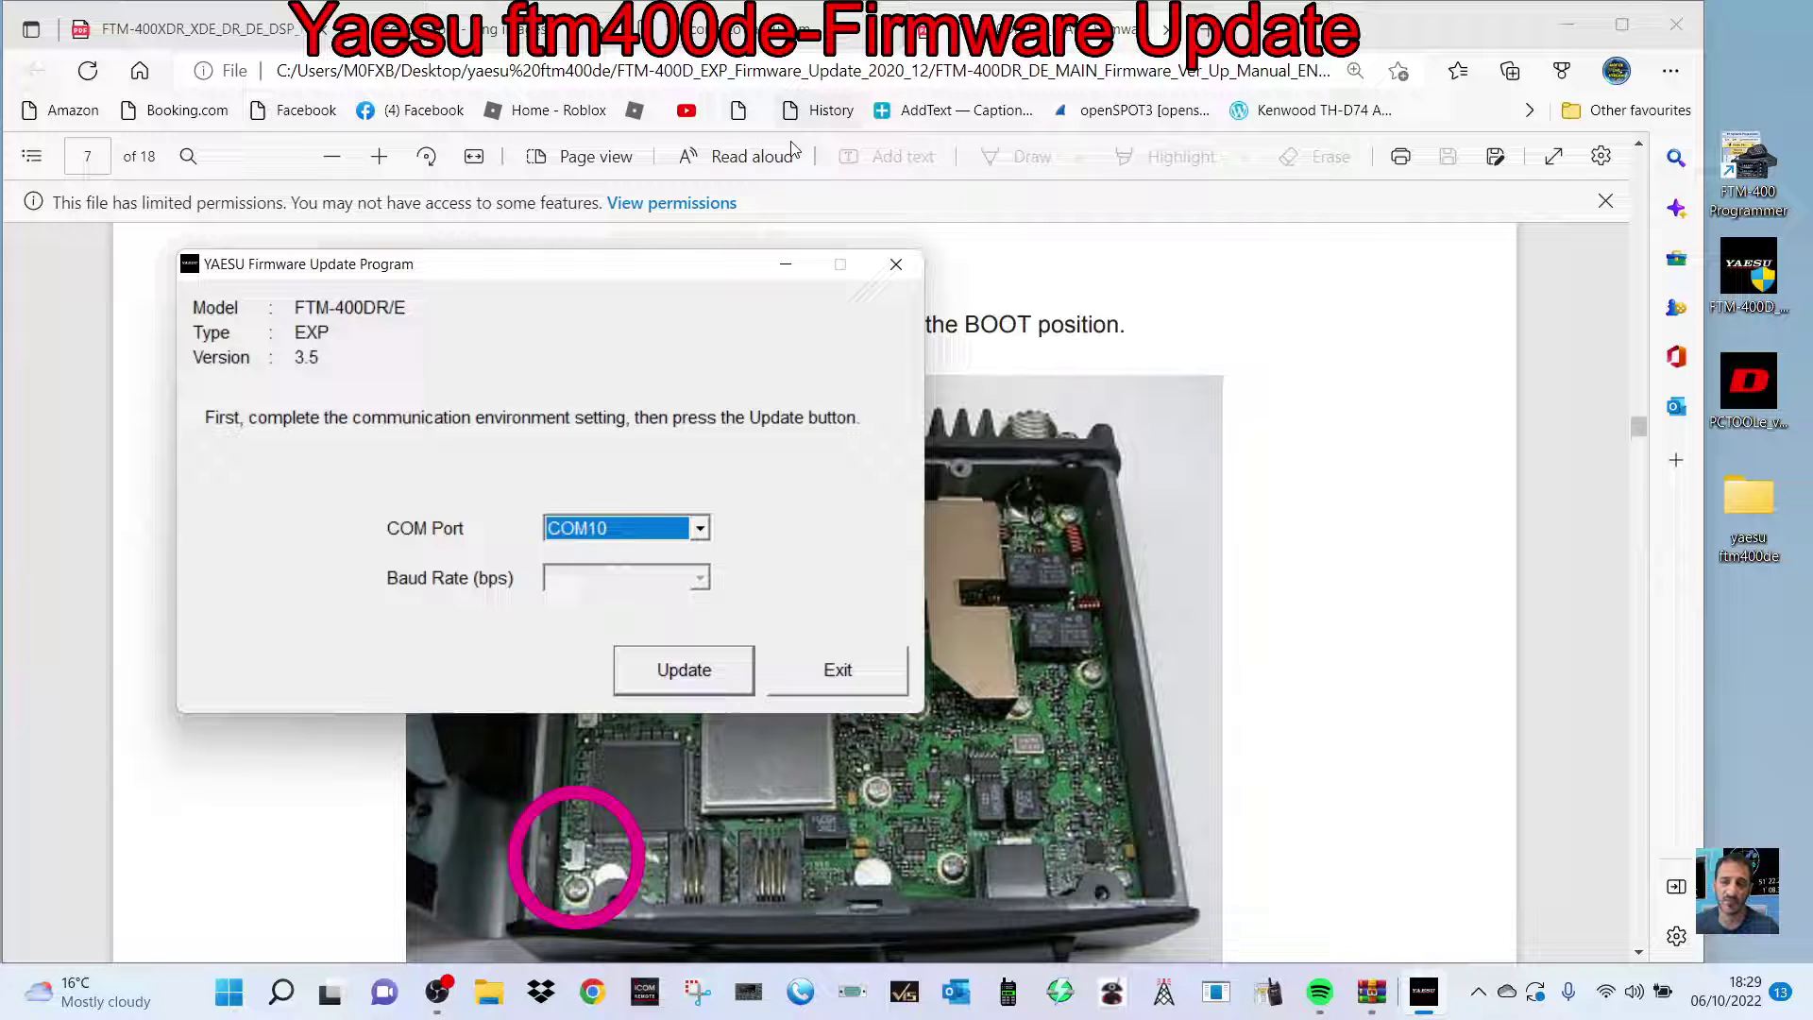
pyautogui.moveTo(686, 273); pyautogui.dragTo(771, 281)
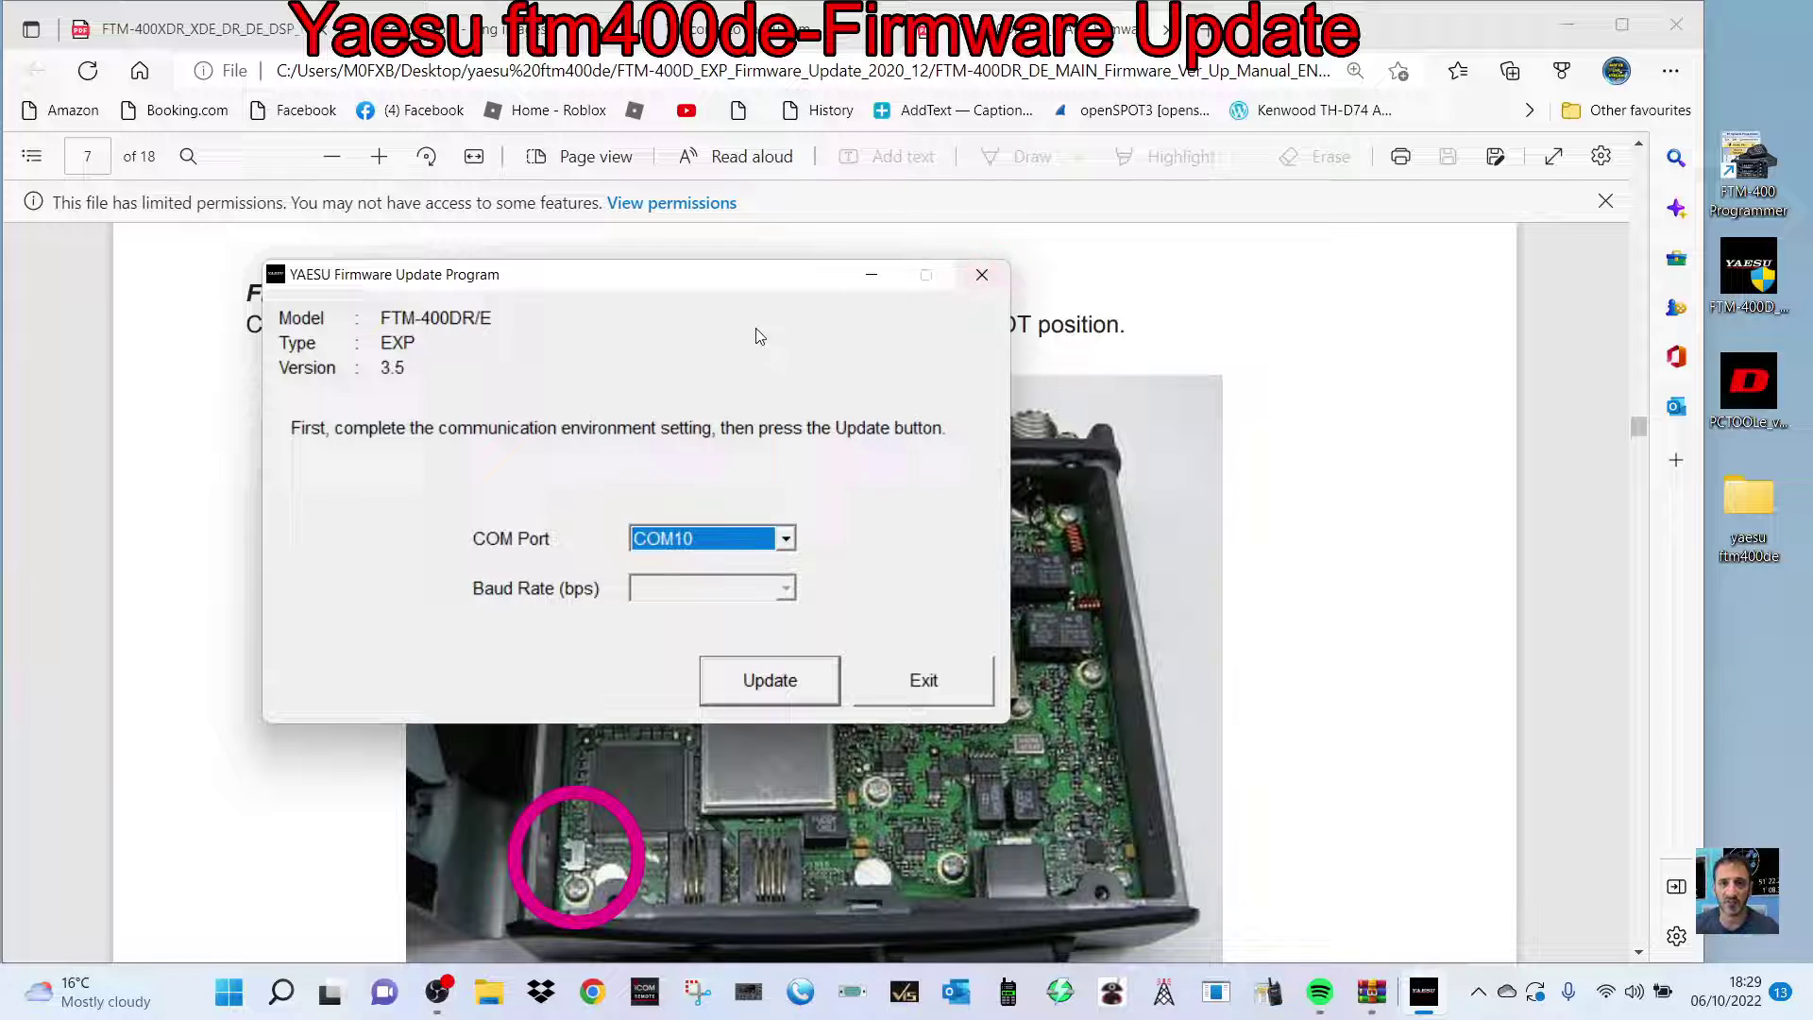
pyautogui.click(983, 276)
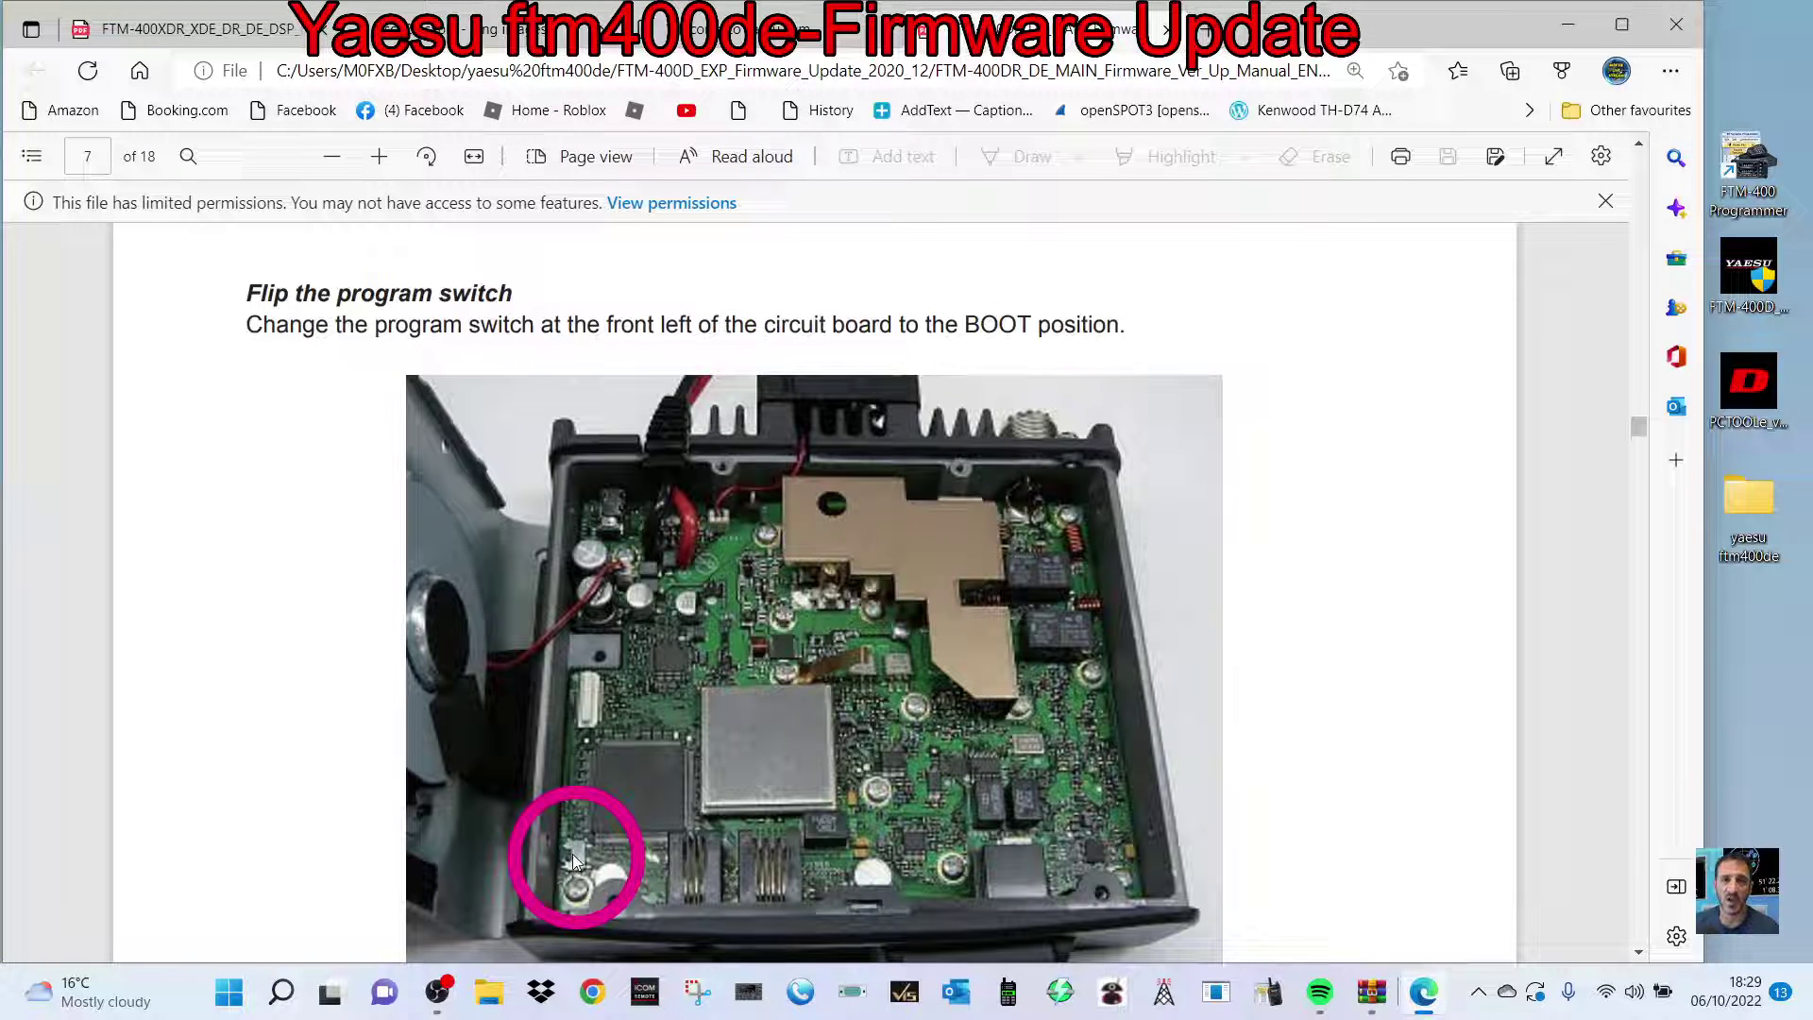
# Scroll the manual back to page 5's circled power-connector photo and widen the window slightly
pyautogui.scroll(-1, 620, 765)
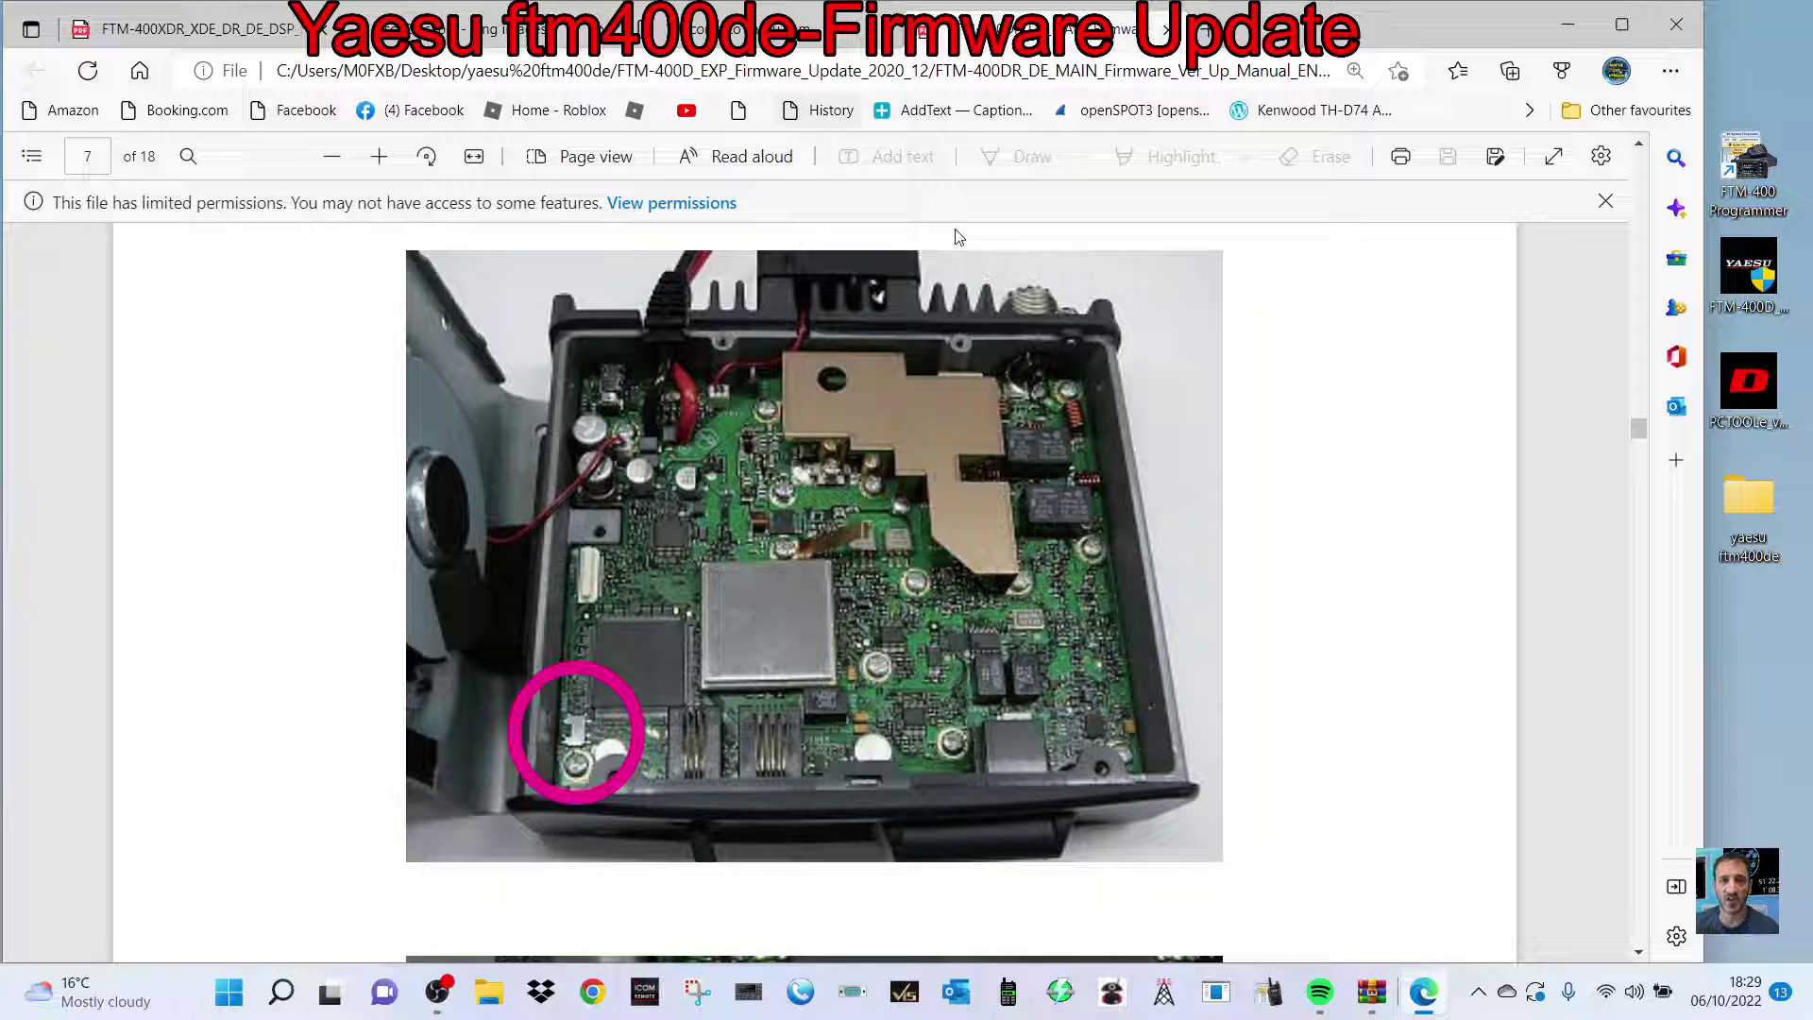
pyautogui.scroll(-5, 1069, 467)
pyautogui.scroll(10, 1043, 483)
pyautogui.scroll(5, 1042, 483)
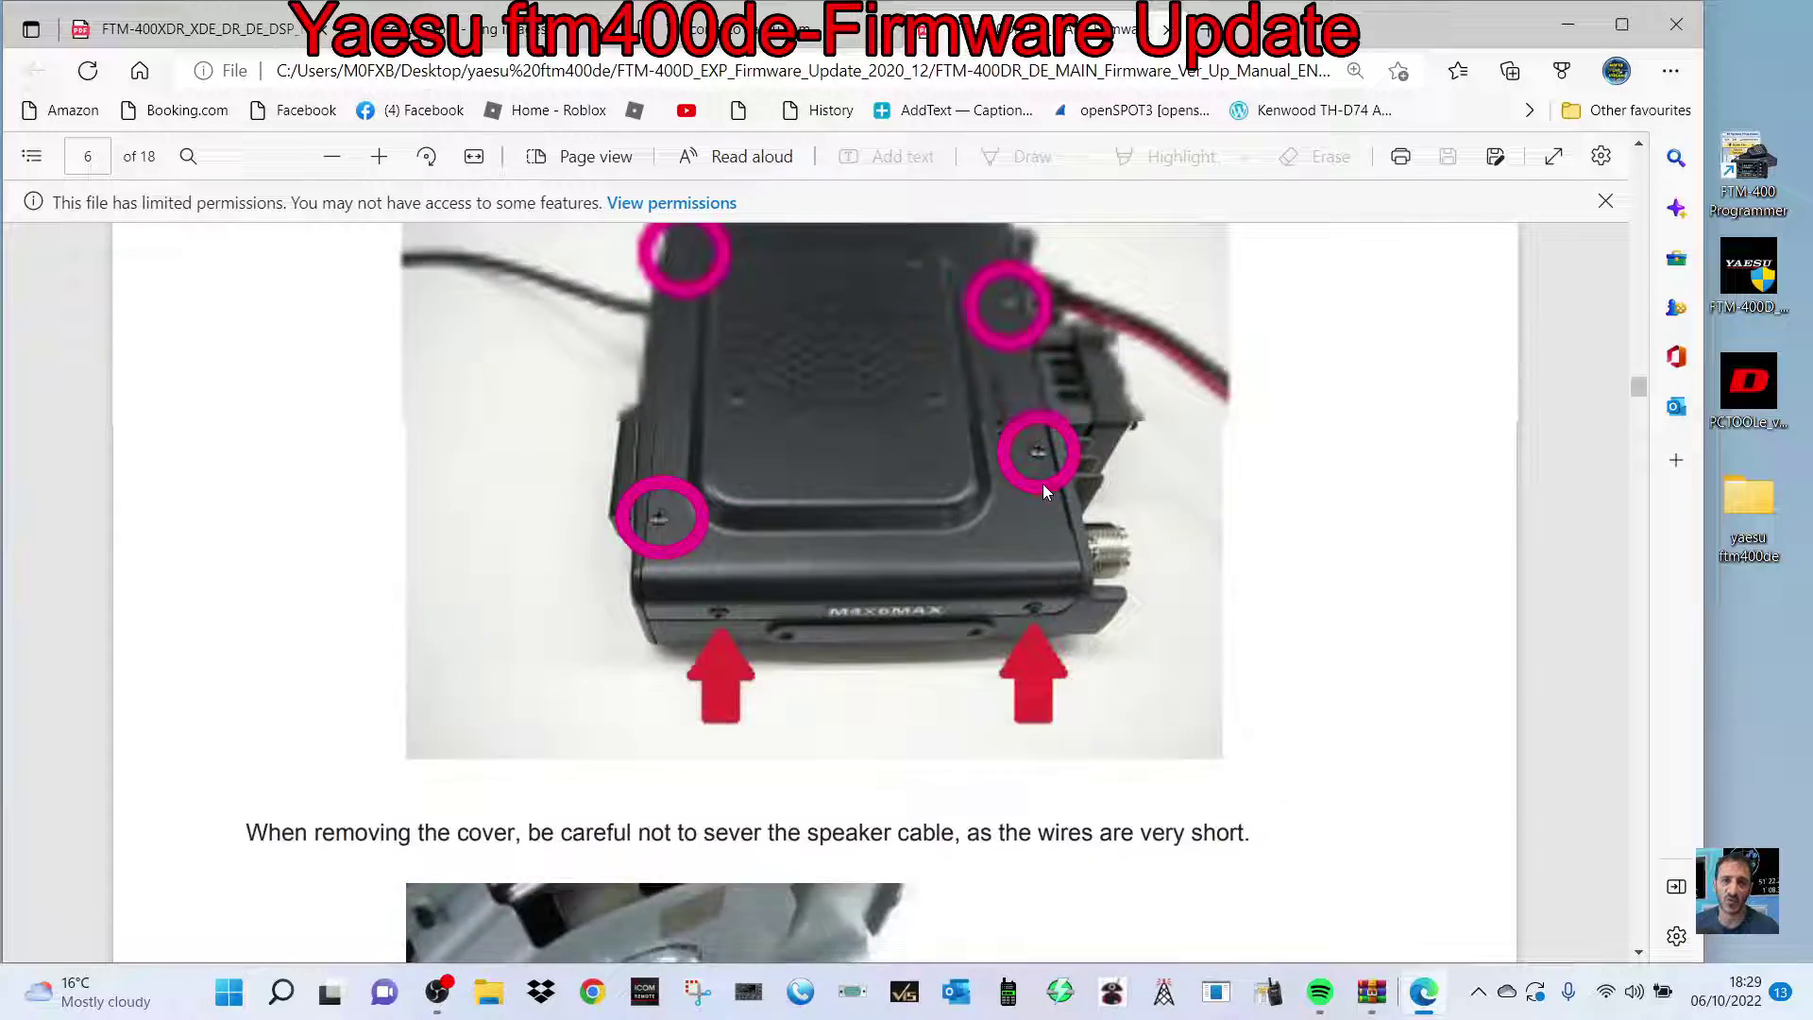
pyautogui.scroll(-12, 1045, 490)
pyautogui.scroll(-15, 1046, 490)
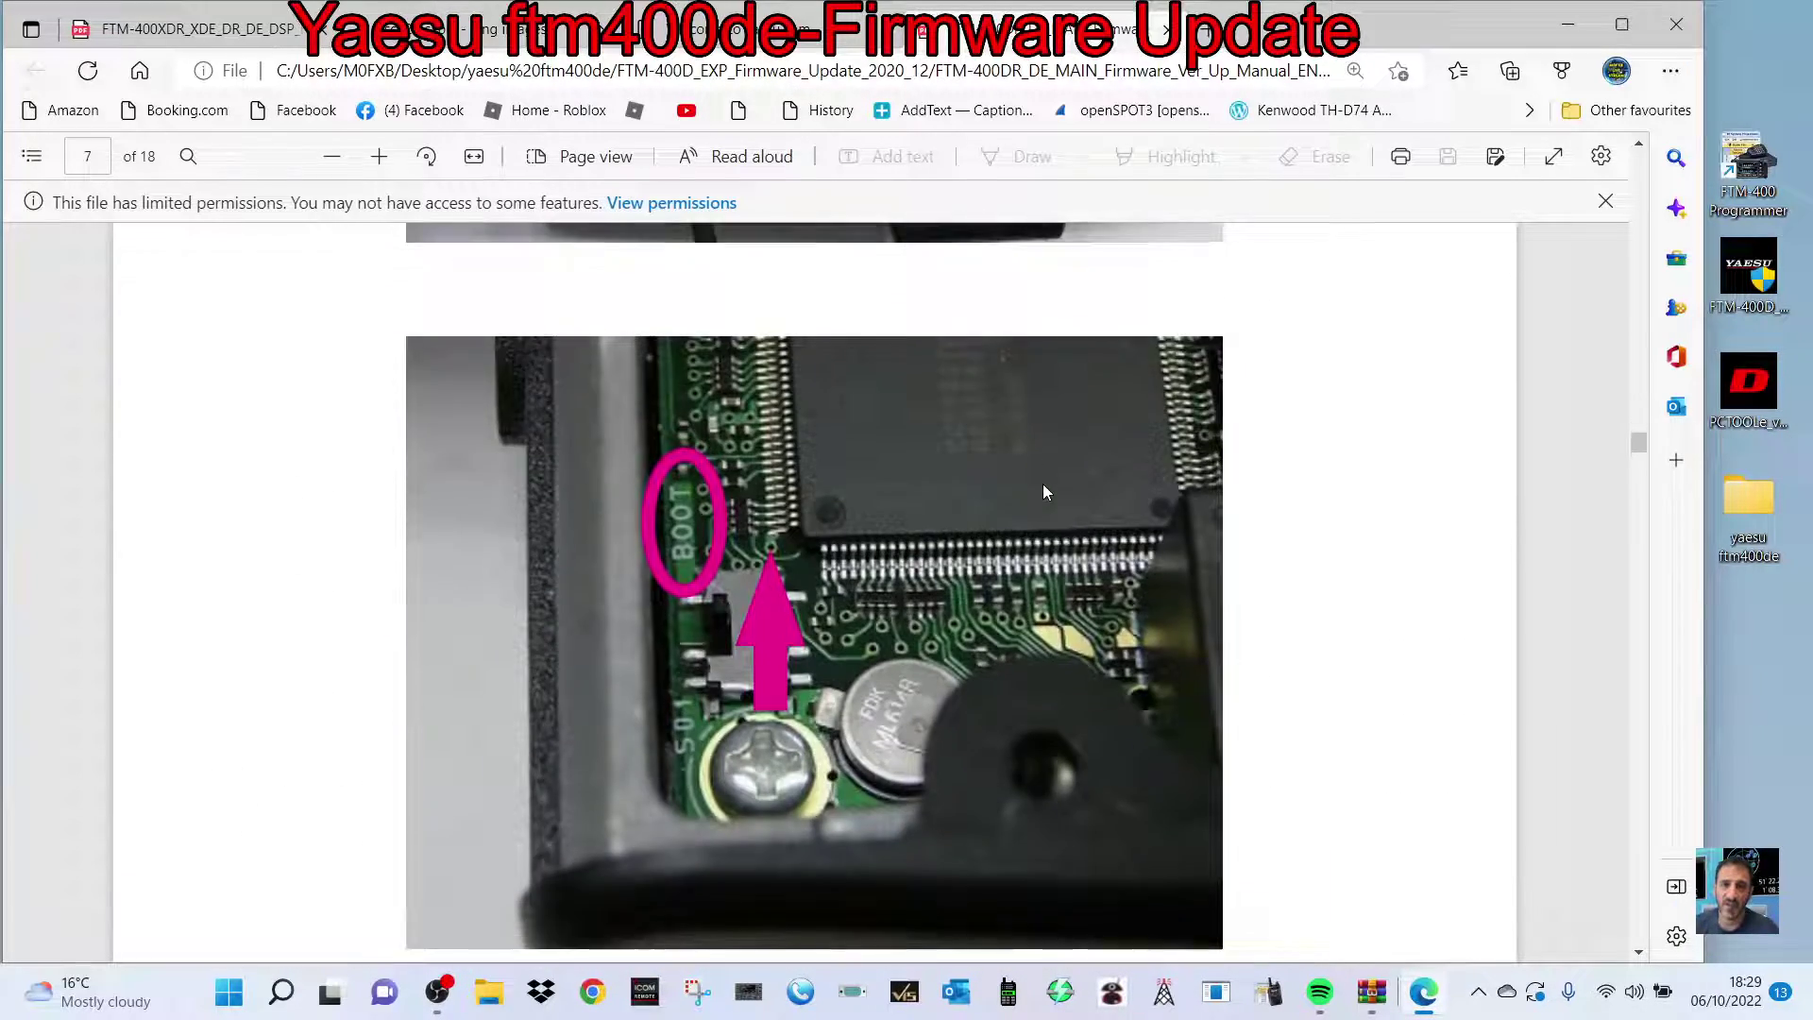
pyautogui.scroll(20, 1043, 484)
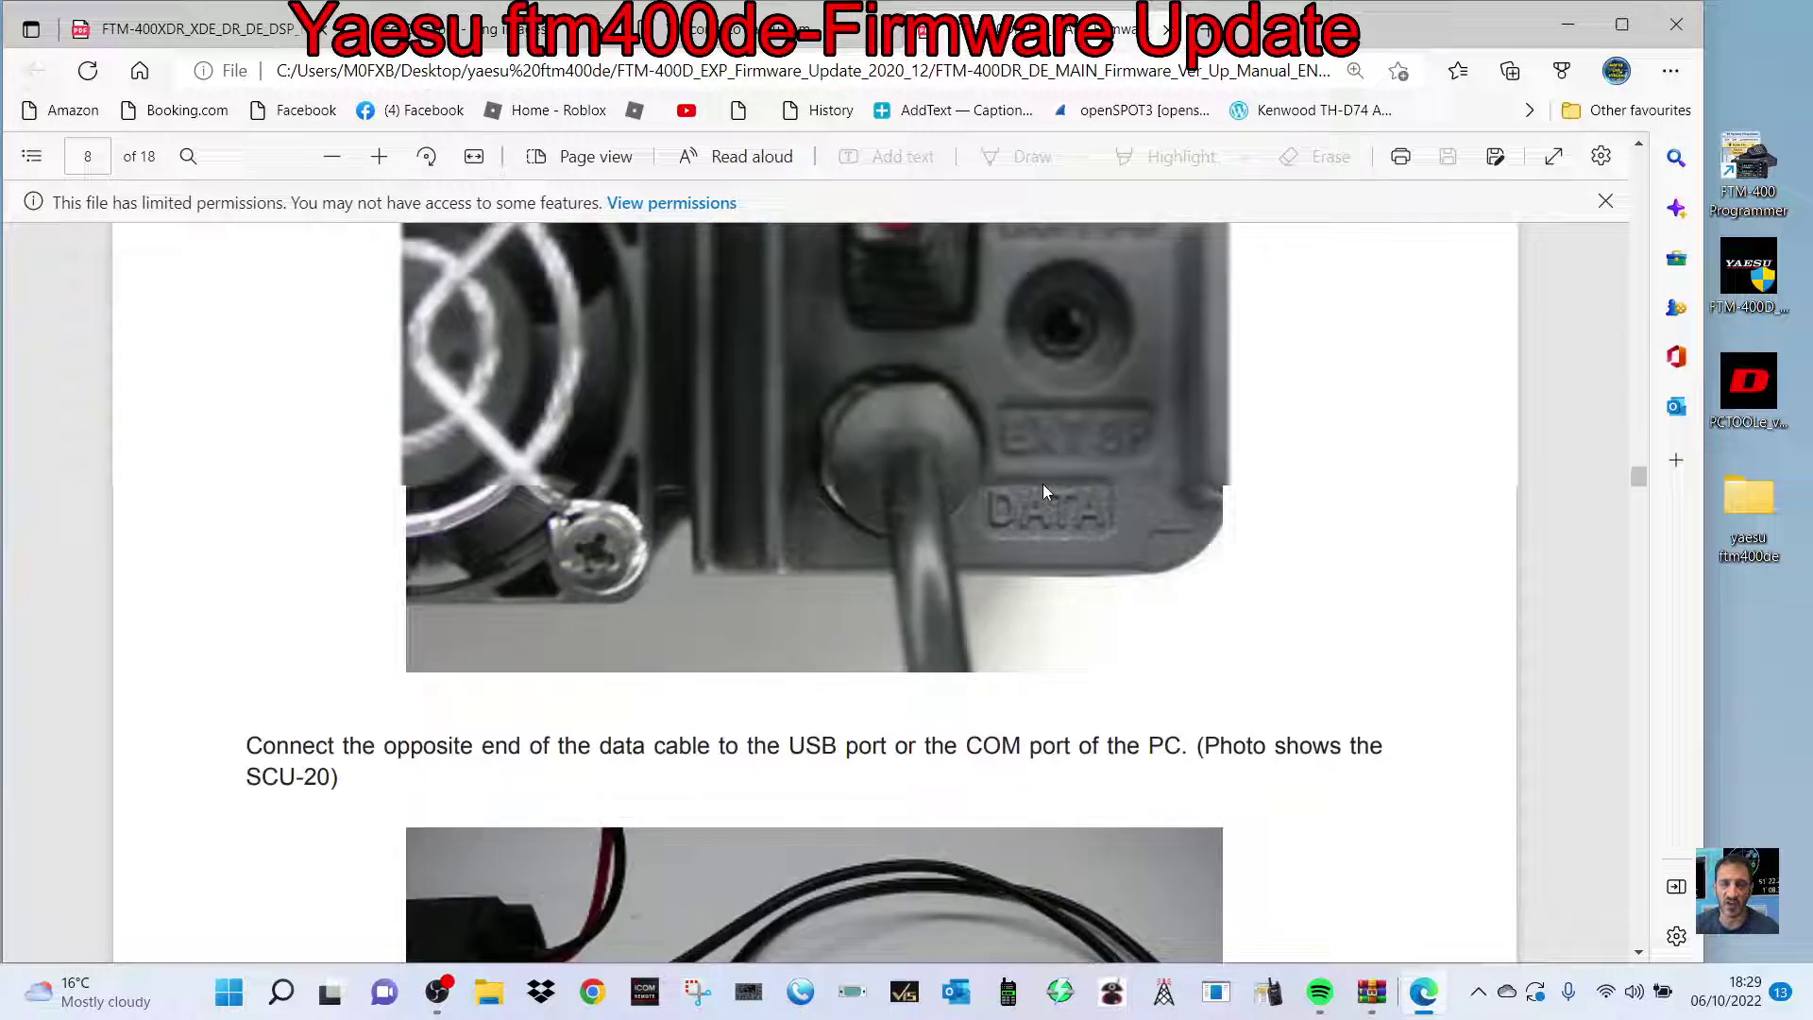
pyautogui.scroll(12, 1043, 486)
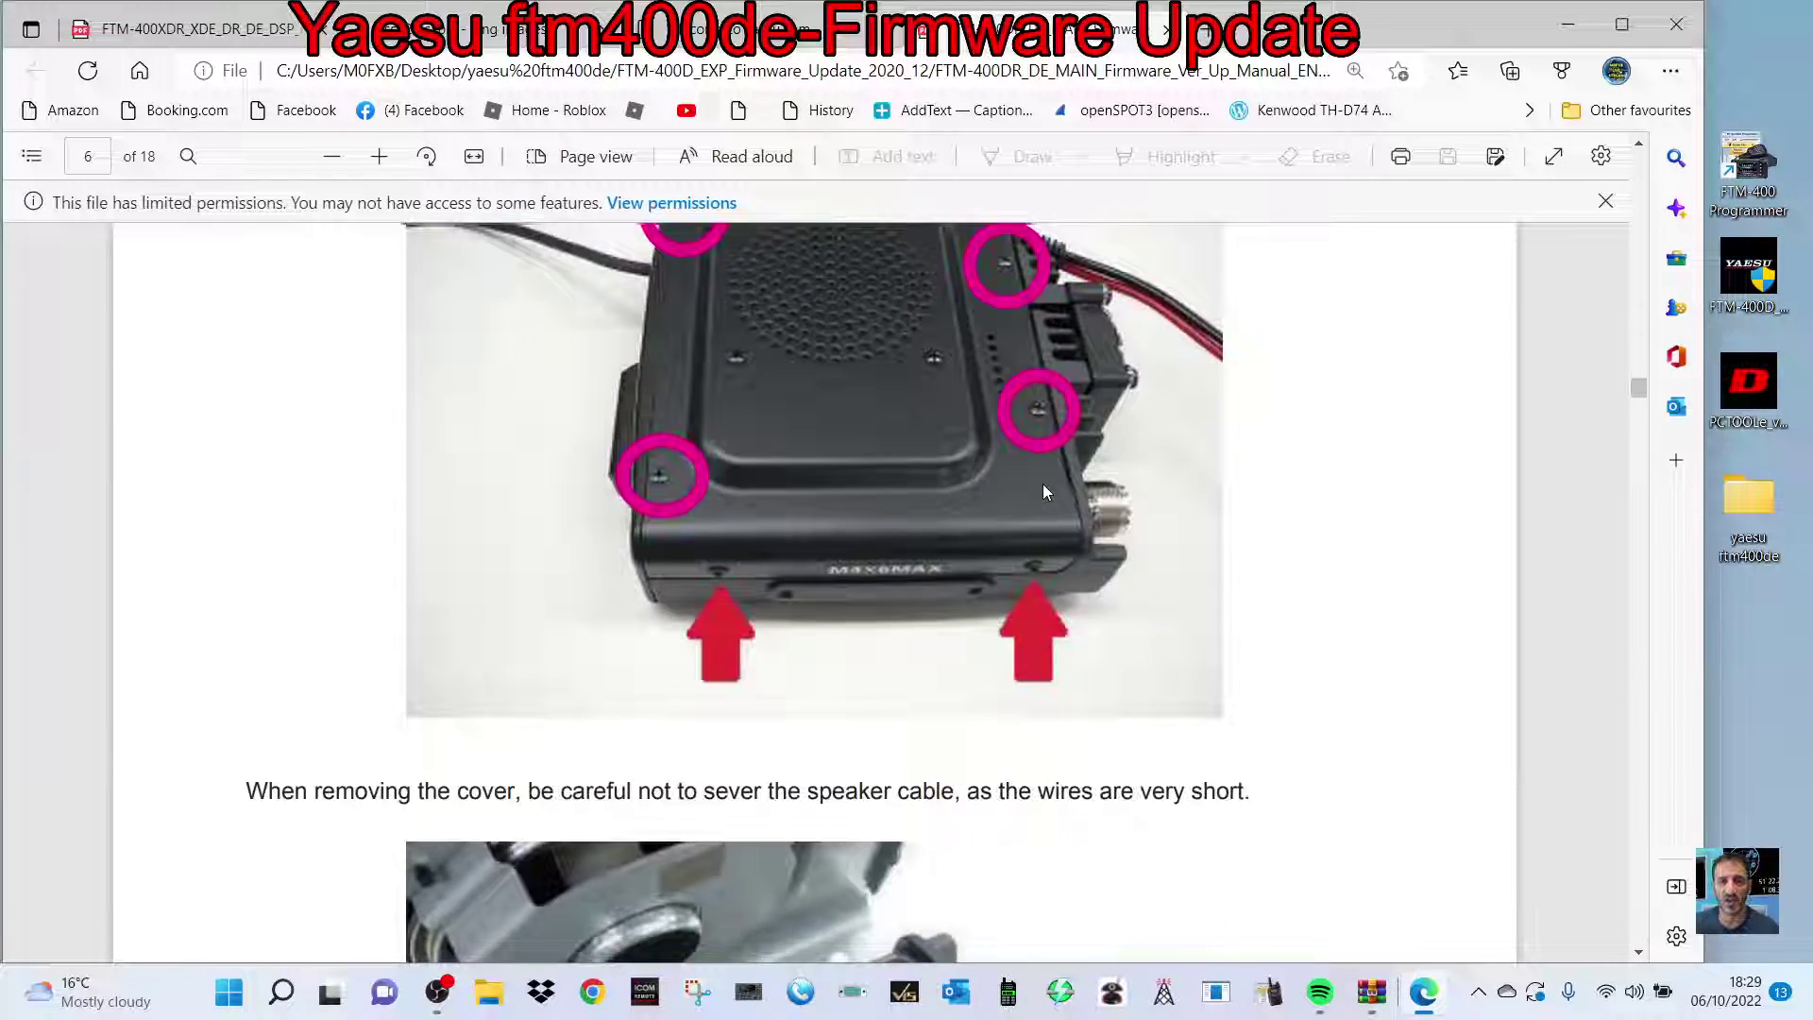
pyautogui.scroll(-8, 1043, 484)
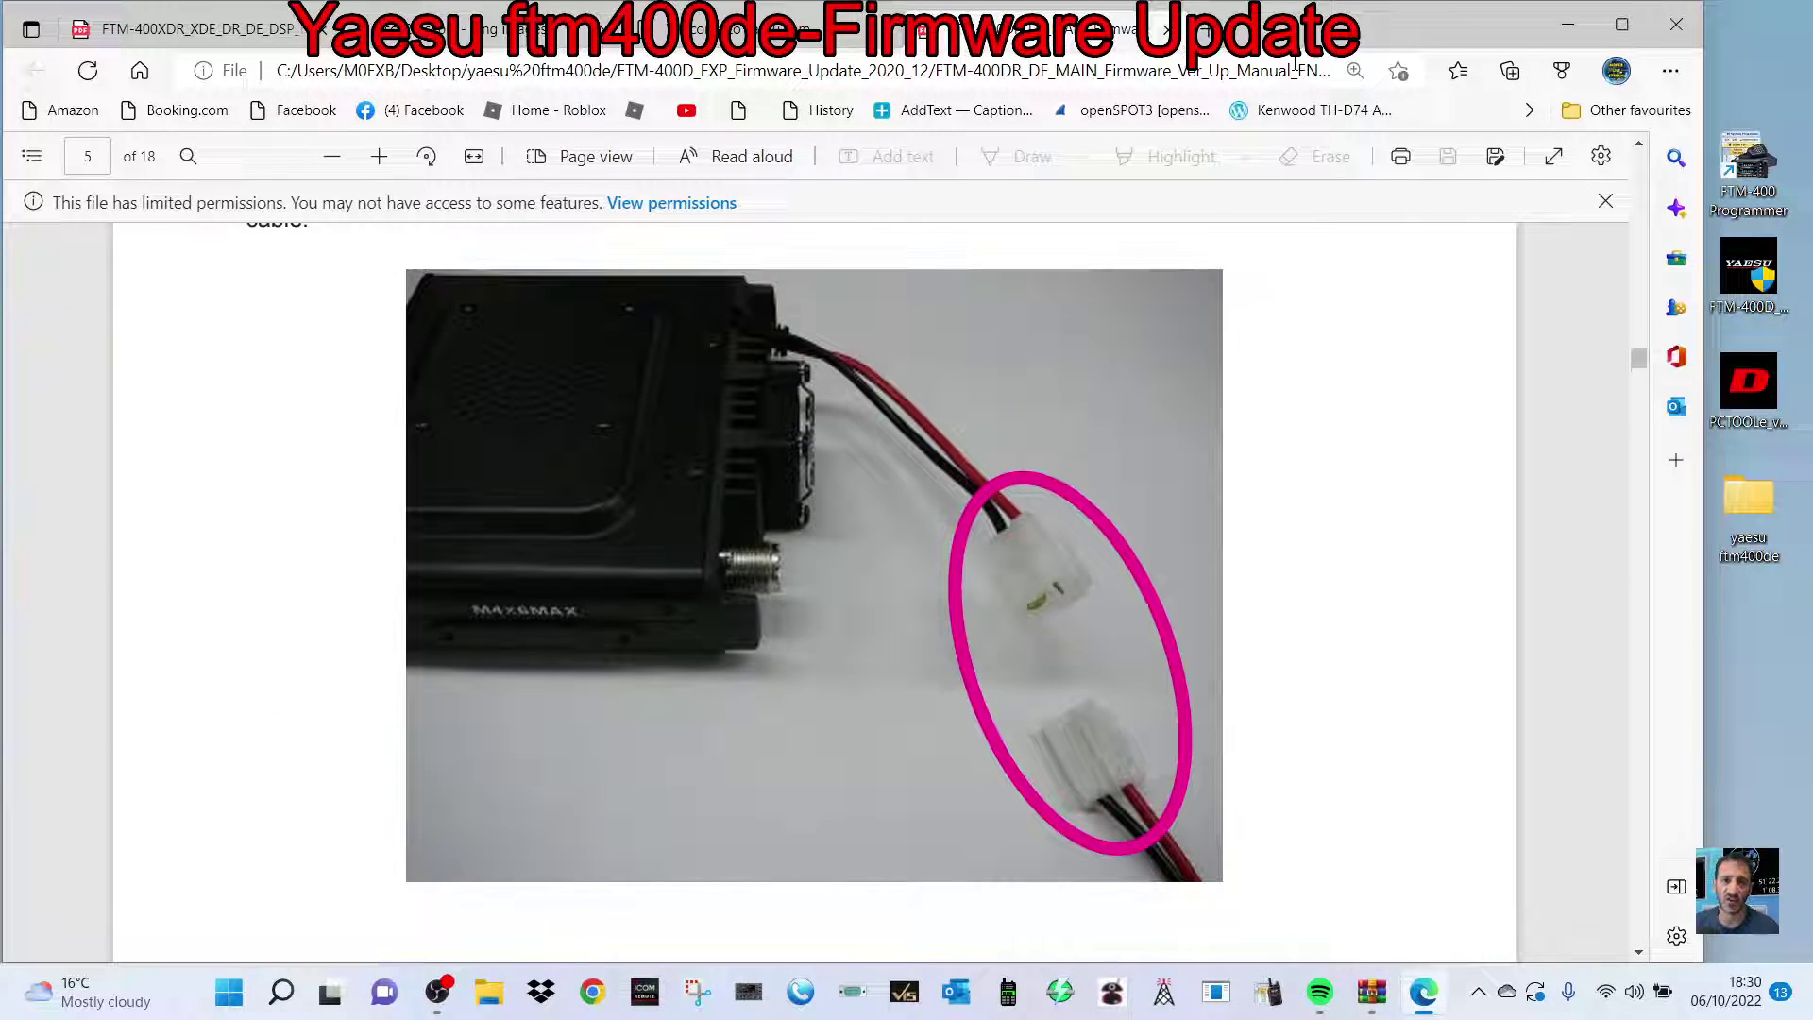
pyautogui.moveTo(1707, 603); pyautogui.dragTo(1717, 605)
# Switch to the DSP manual and scroll to page 8's 'PUSH D KEY' / 'DSP ←→ COM' instructions
pyautogui.click(218, 29)
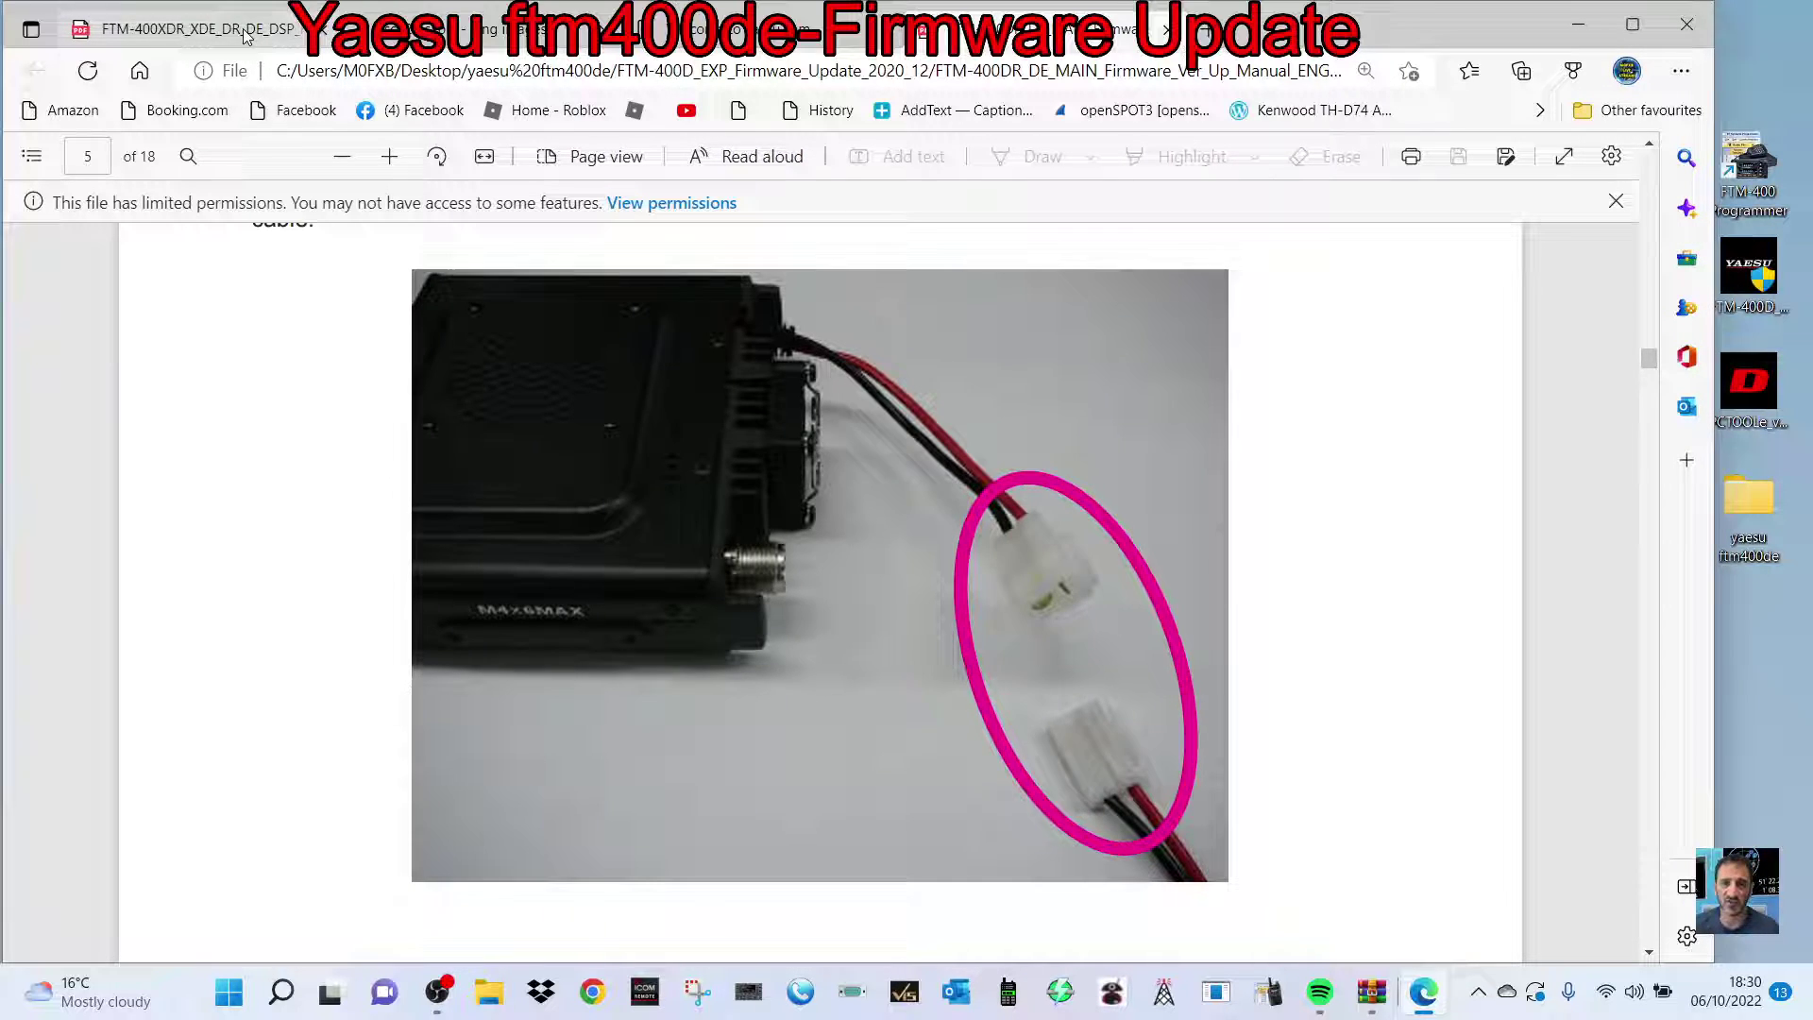
pyautogui.scroll(-6, 1159, 463)
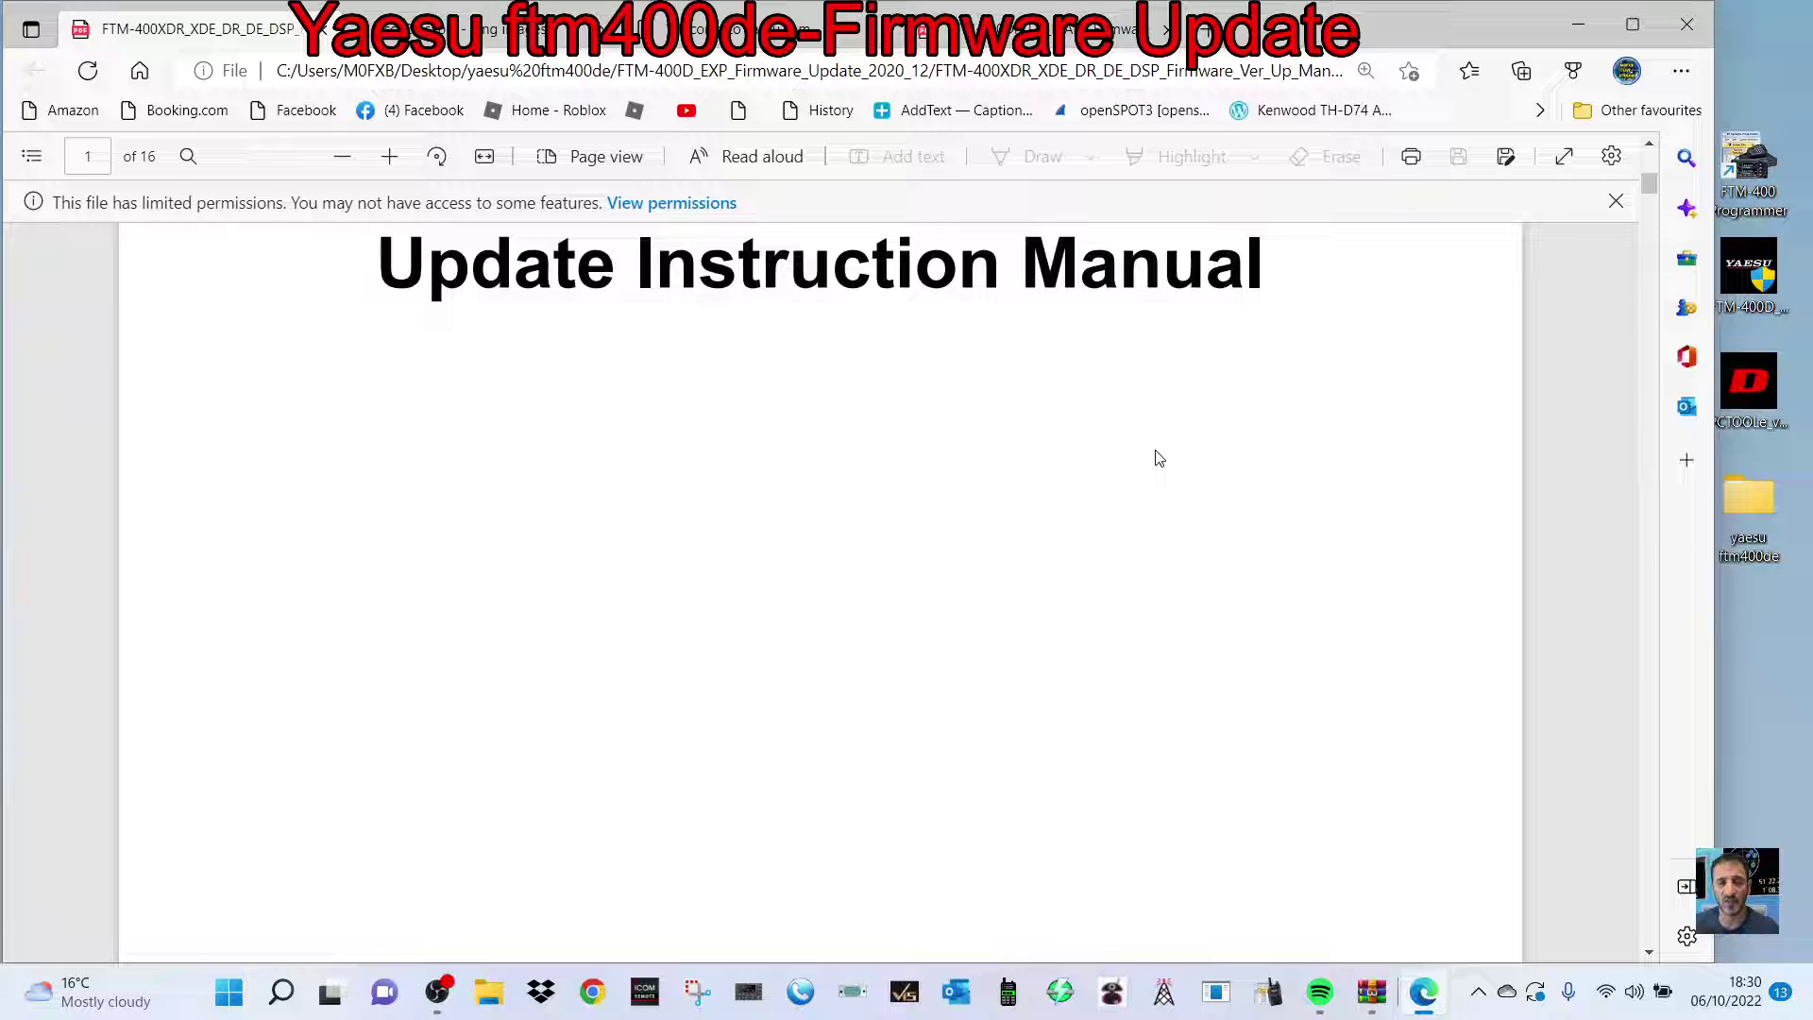
pyautogui.scroll(8, 1159, 458)
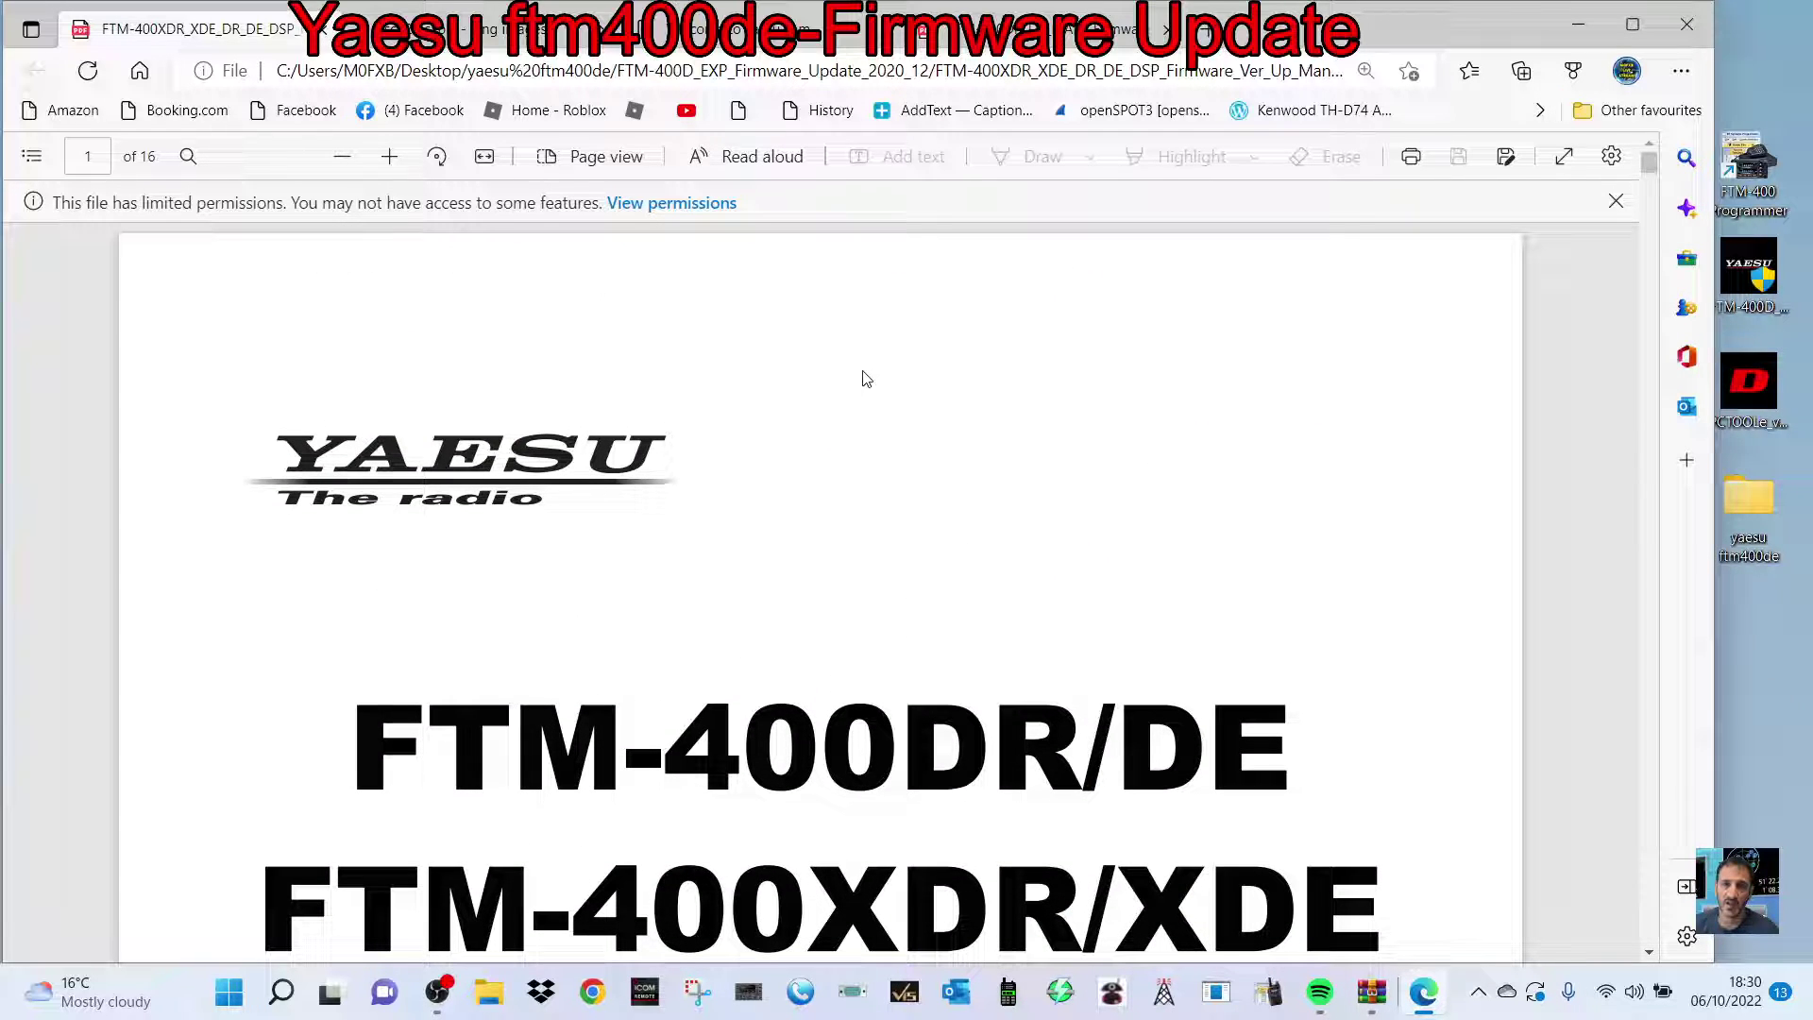
pyautogui.scroll(-3, 834, 457)
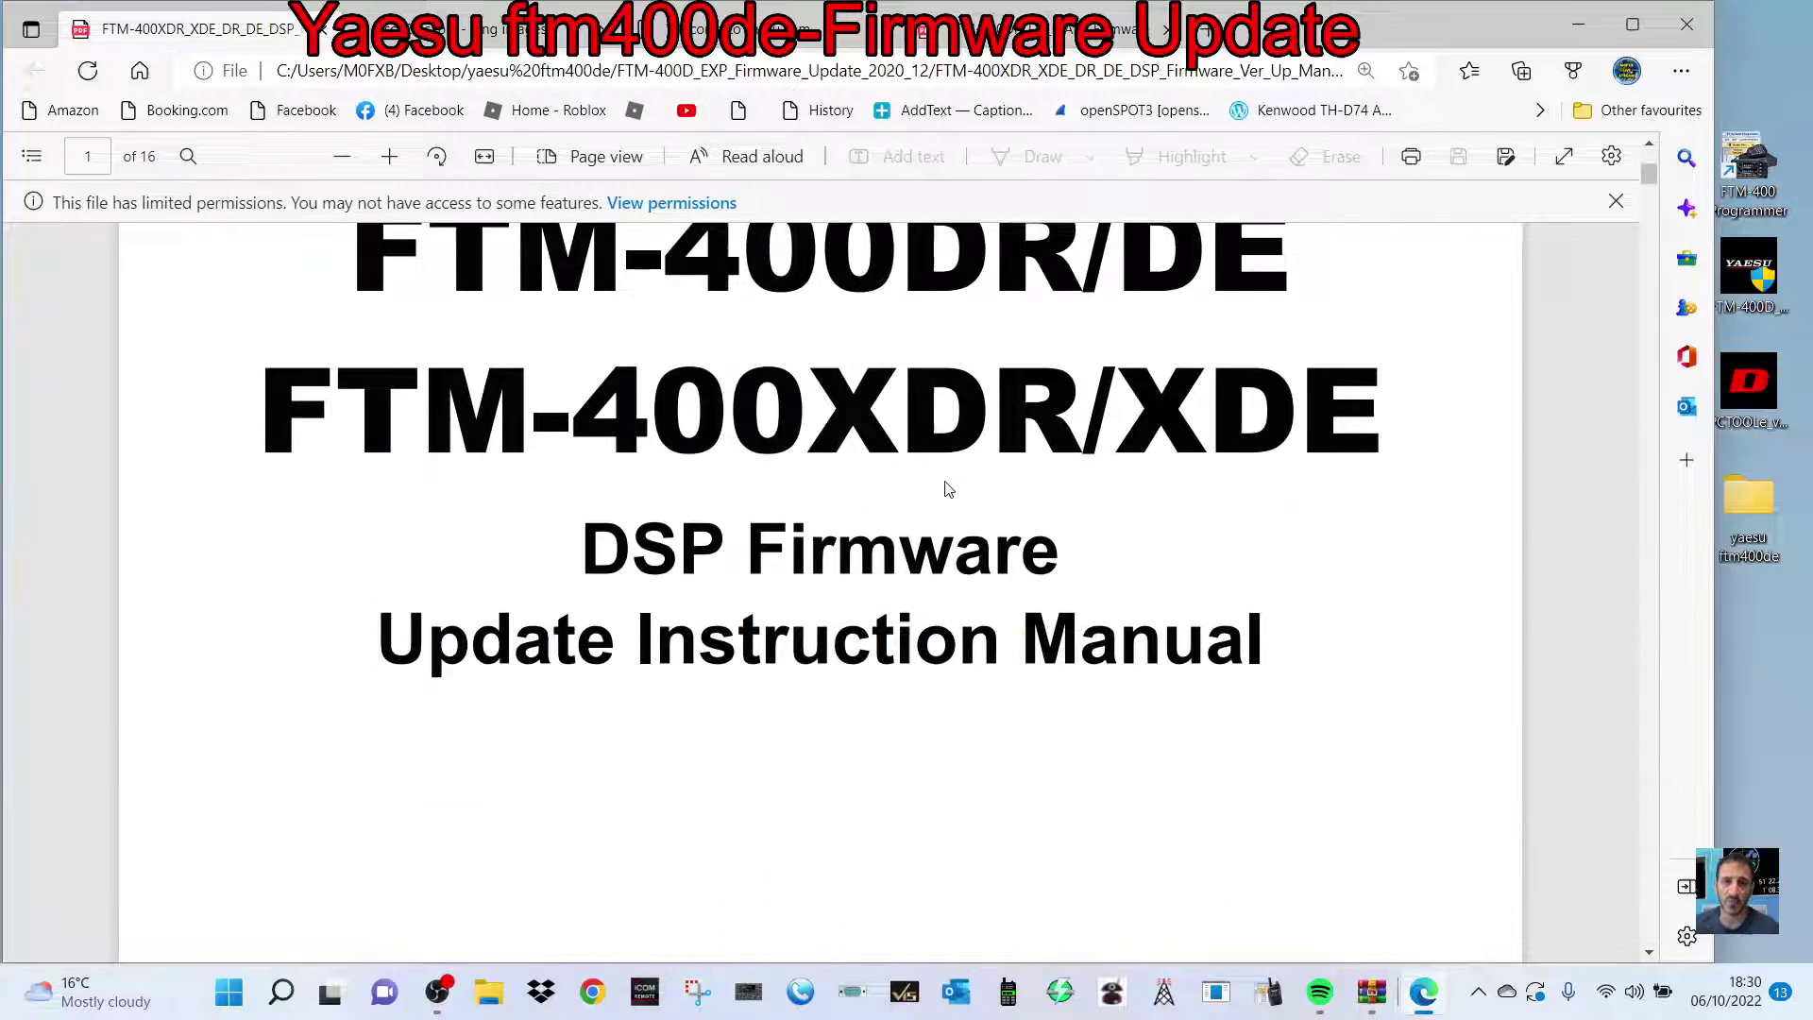
pyautogui.scroll(1, 944, 485)
pyautogui.scroll(-5, 952, 494)
pyautogui.scroll(-20, 1078, 500)
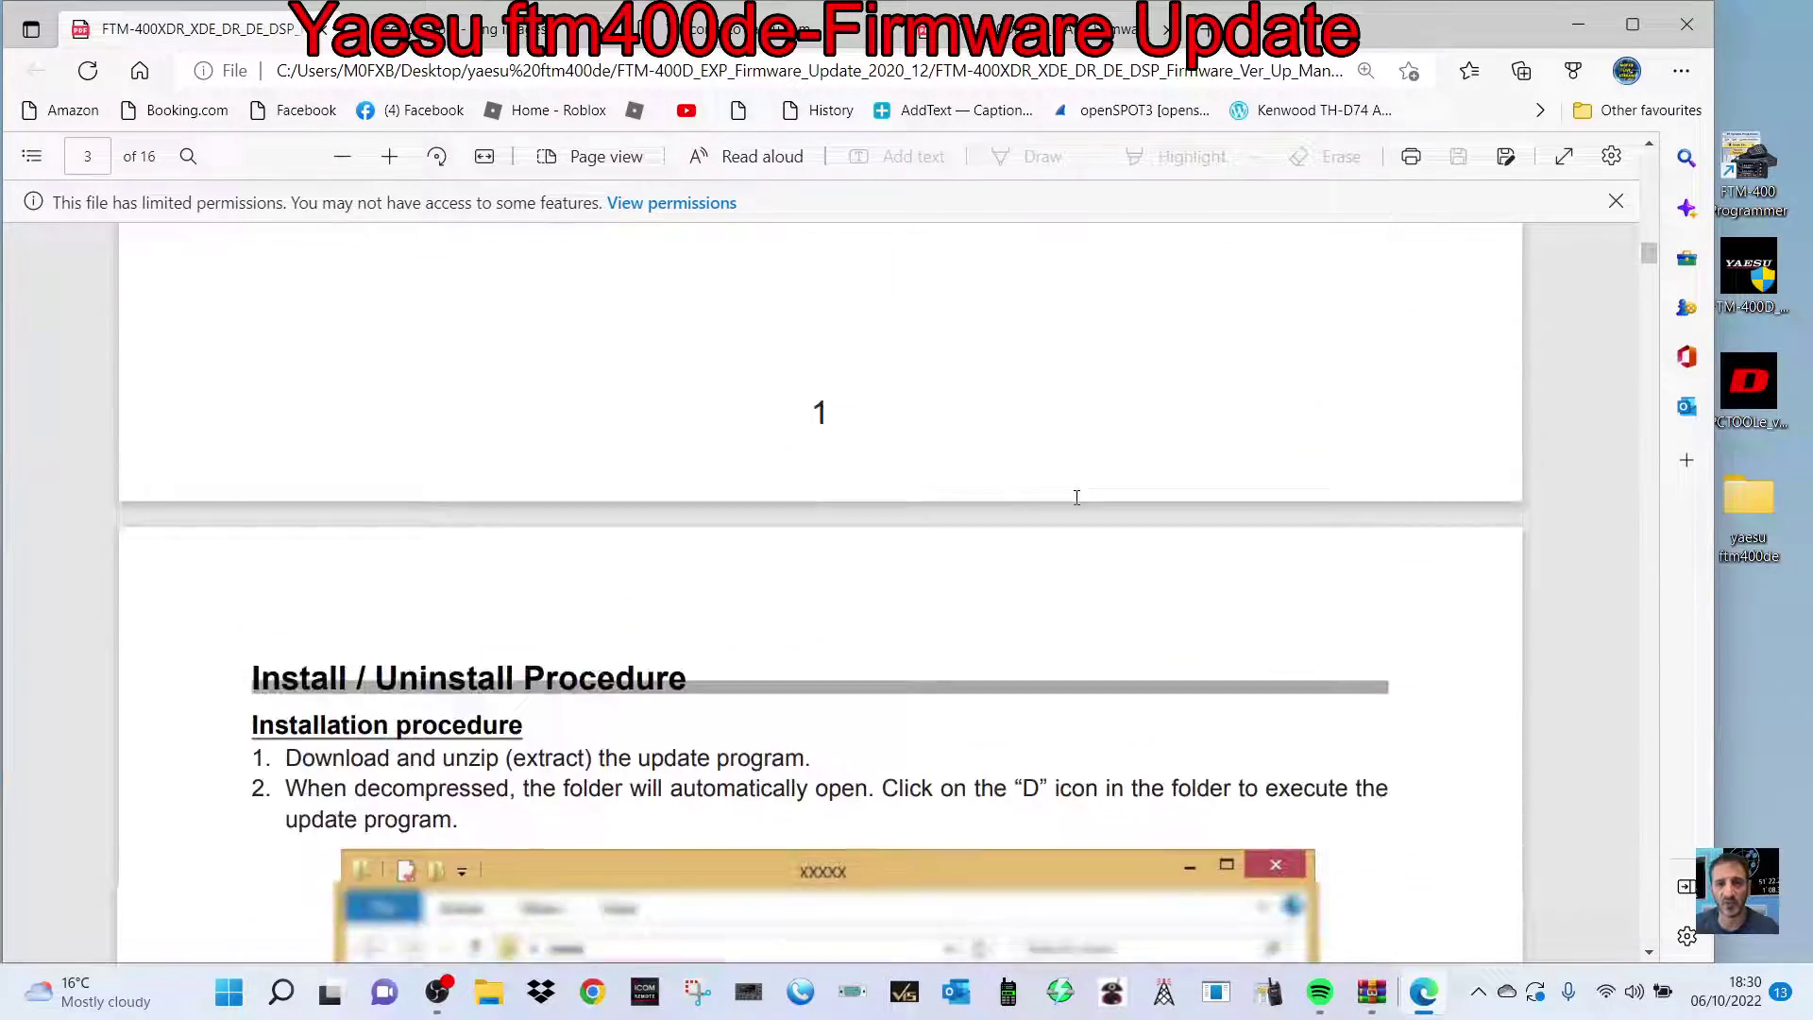
pyautogui.scroll(-20, 1077, 498)
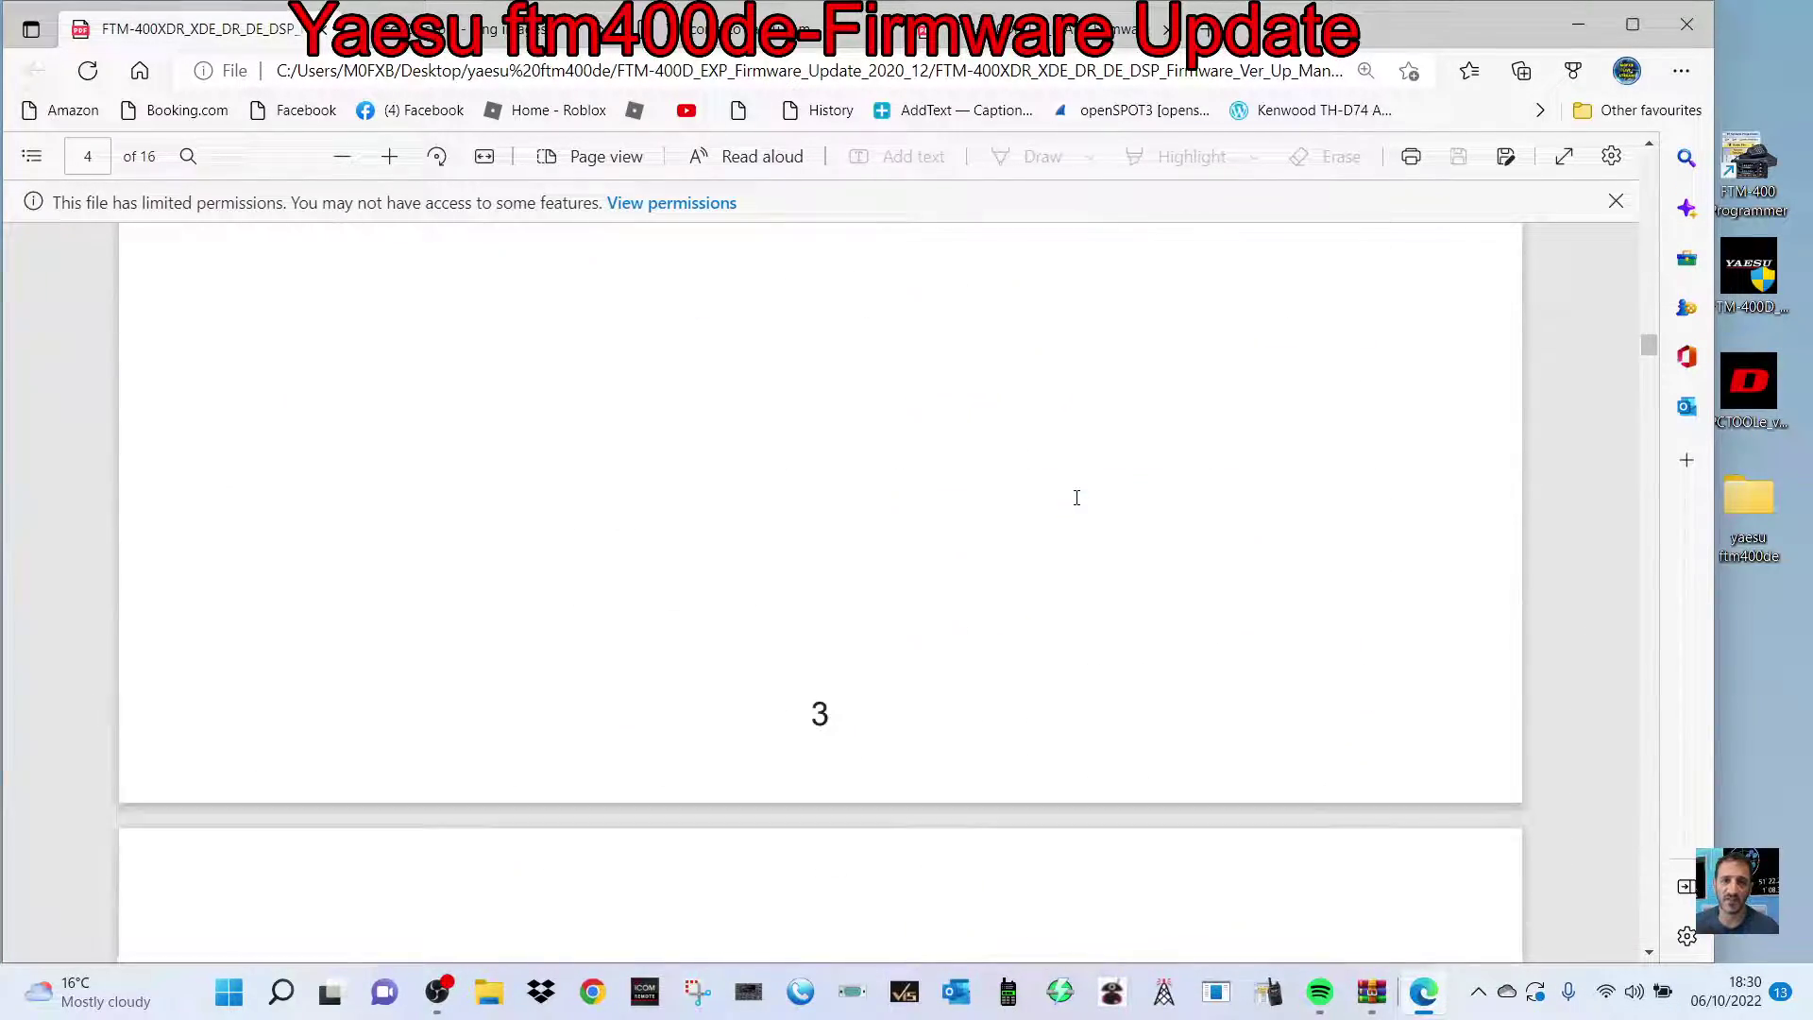
pyautogui.scroll(-20, 1077, 498)
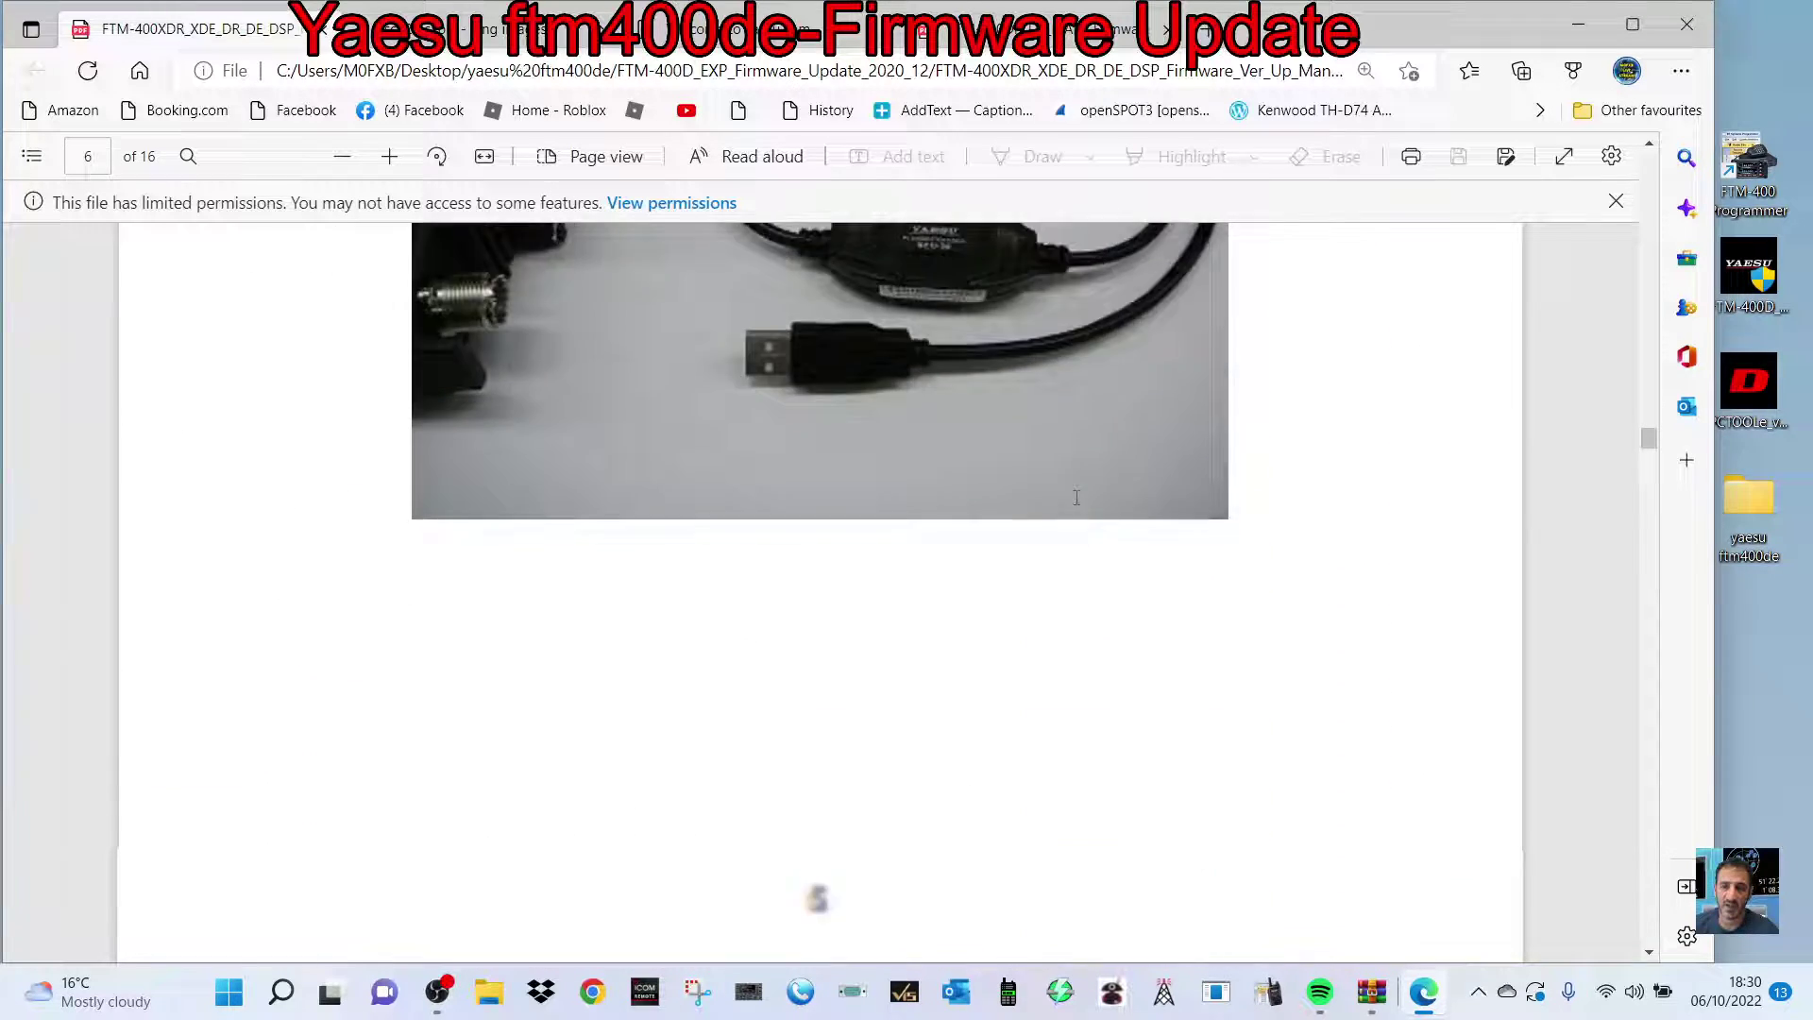
pyautogui.scroll(10, 1077, 498)
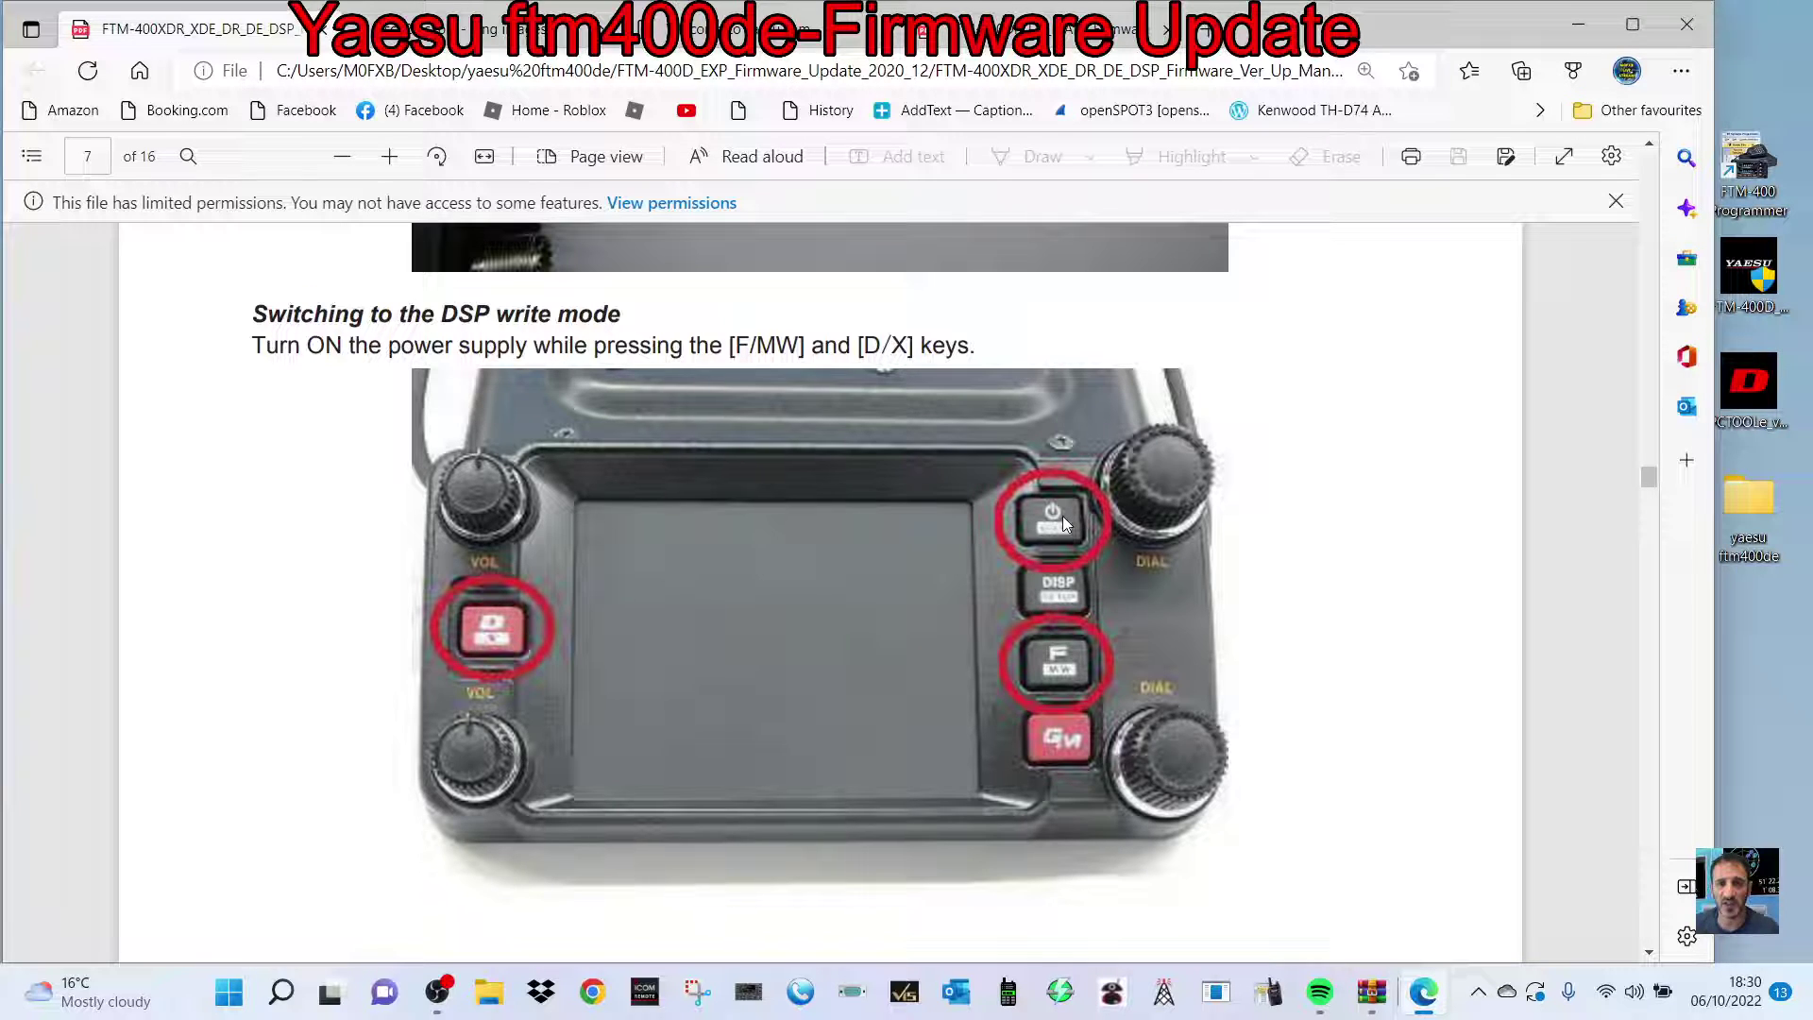
pyautogui.scroll(-10, 825, 574)
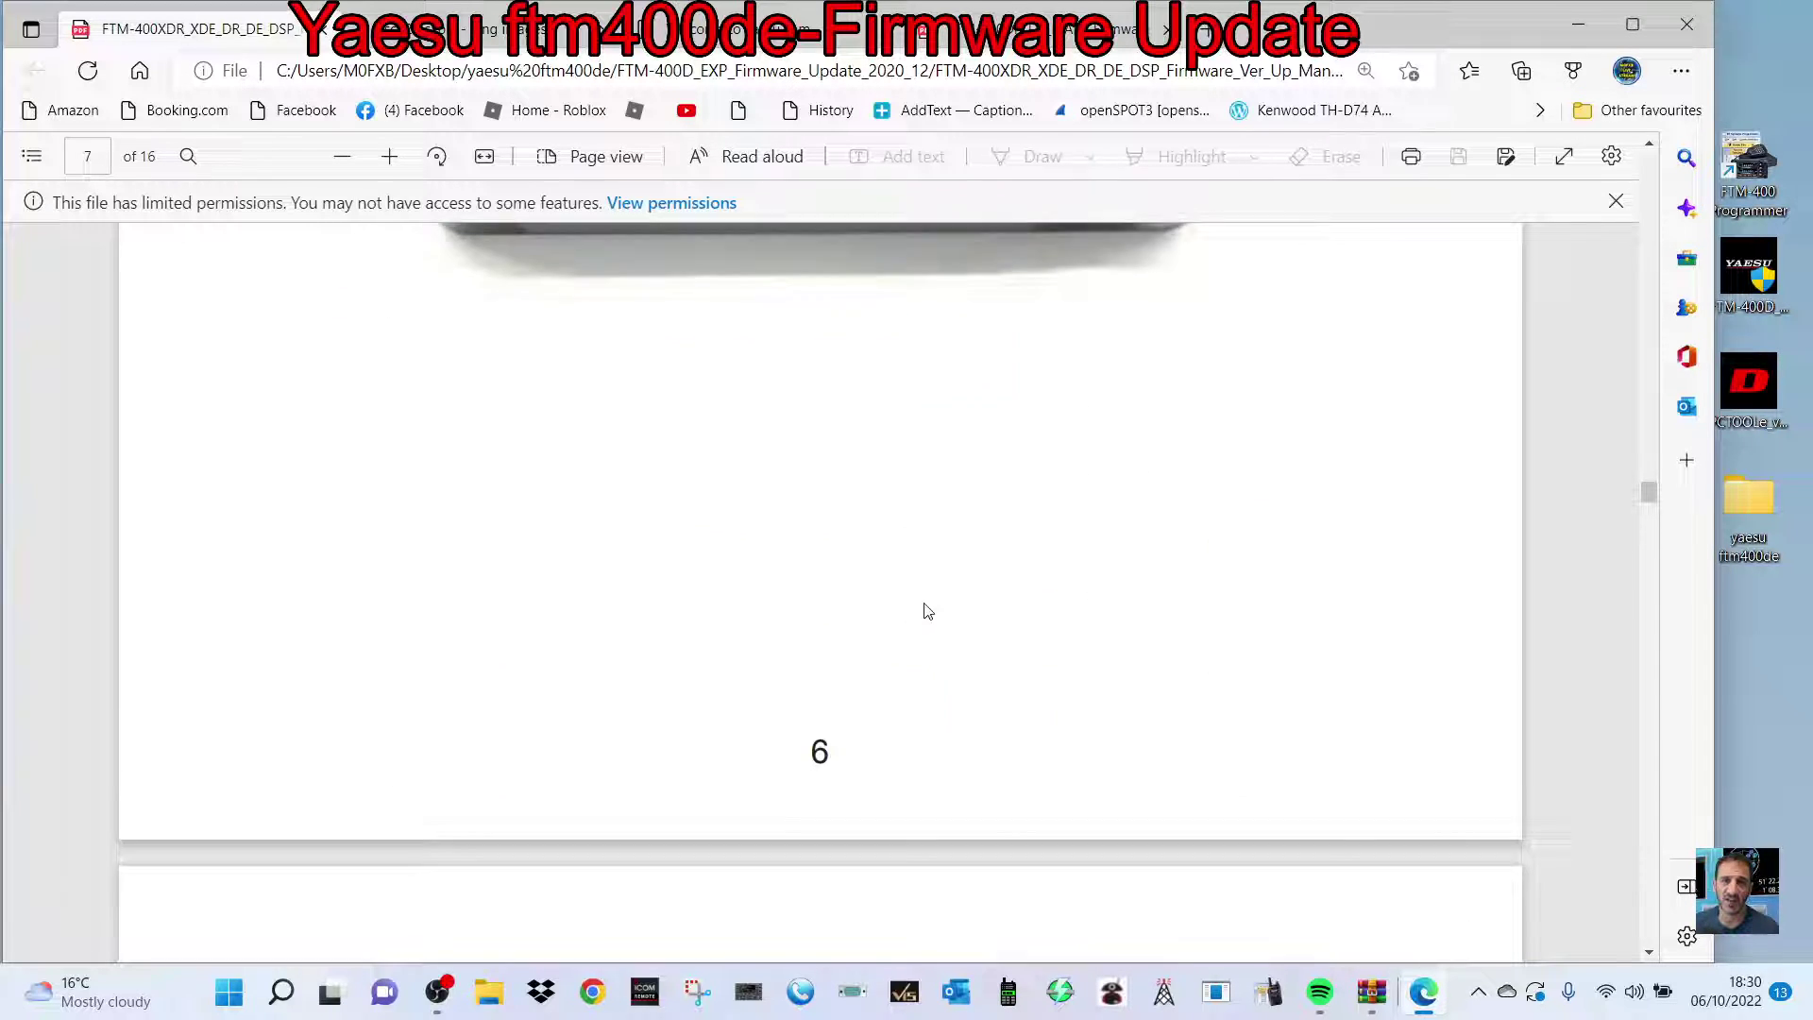
pyautogui.scroll(-4, 1082, 602)
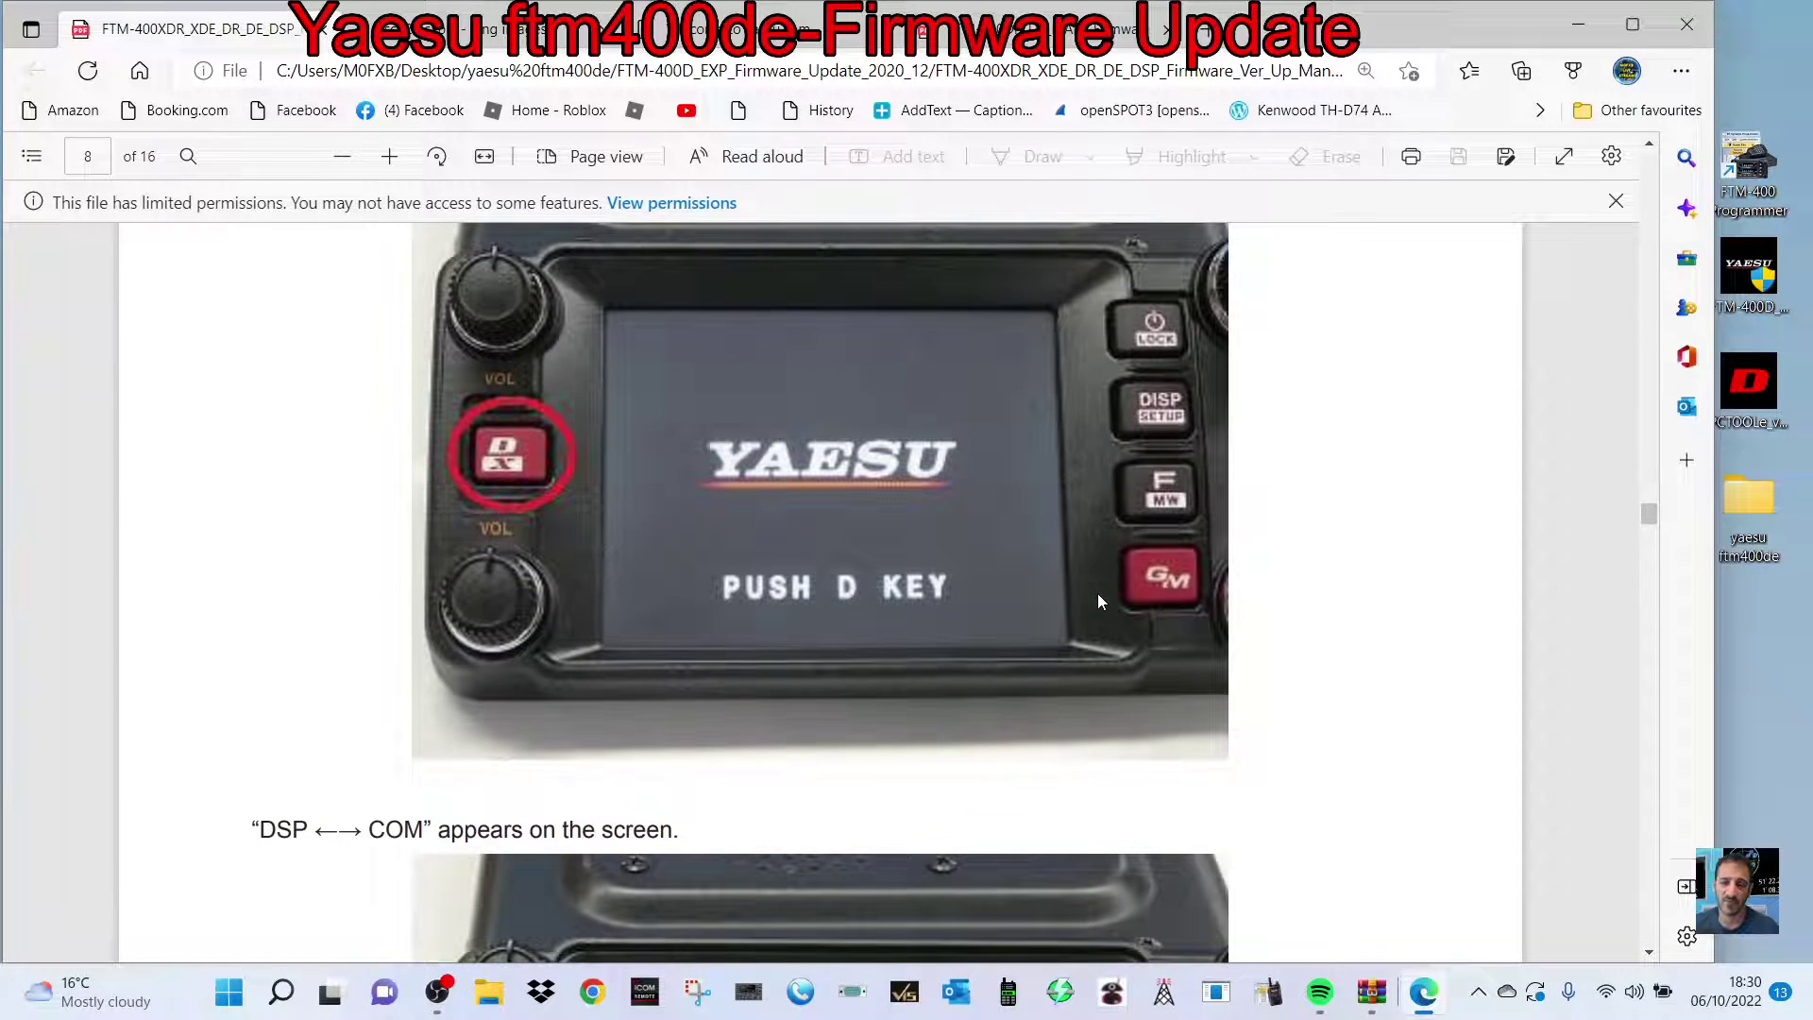
# Launch the DCTOOL DSP updater and pick COM10 as its port
pyautogui.doubleClick(1753, 378)
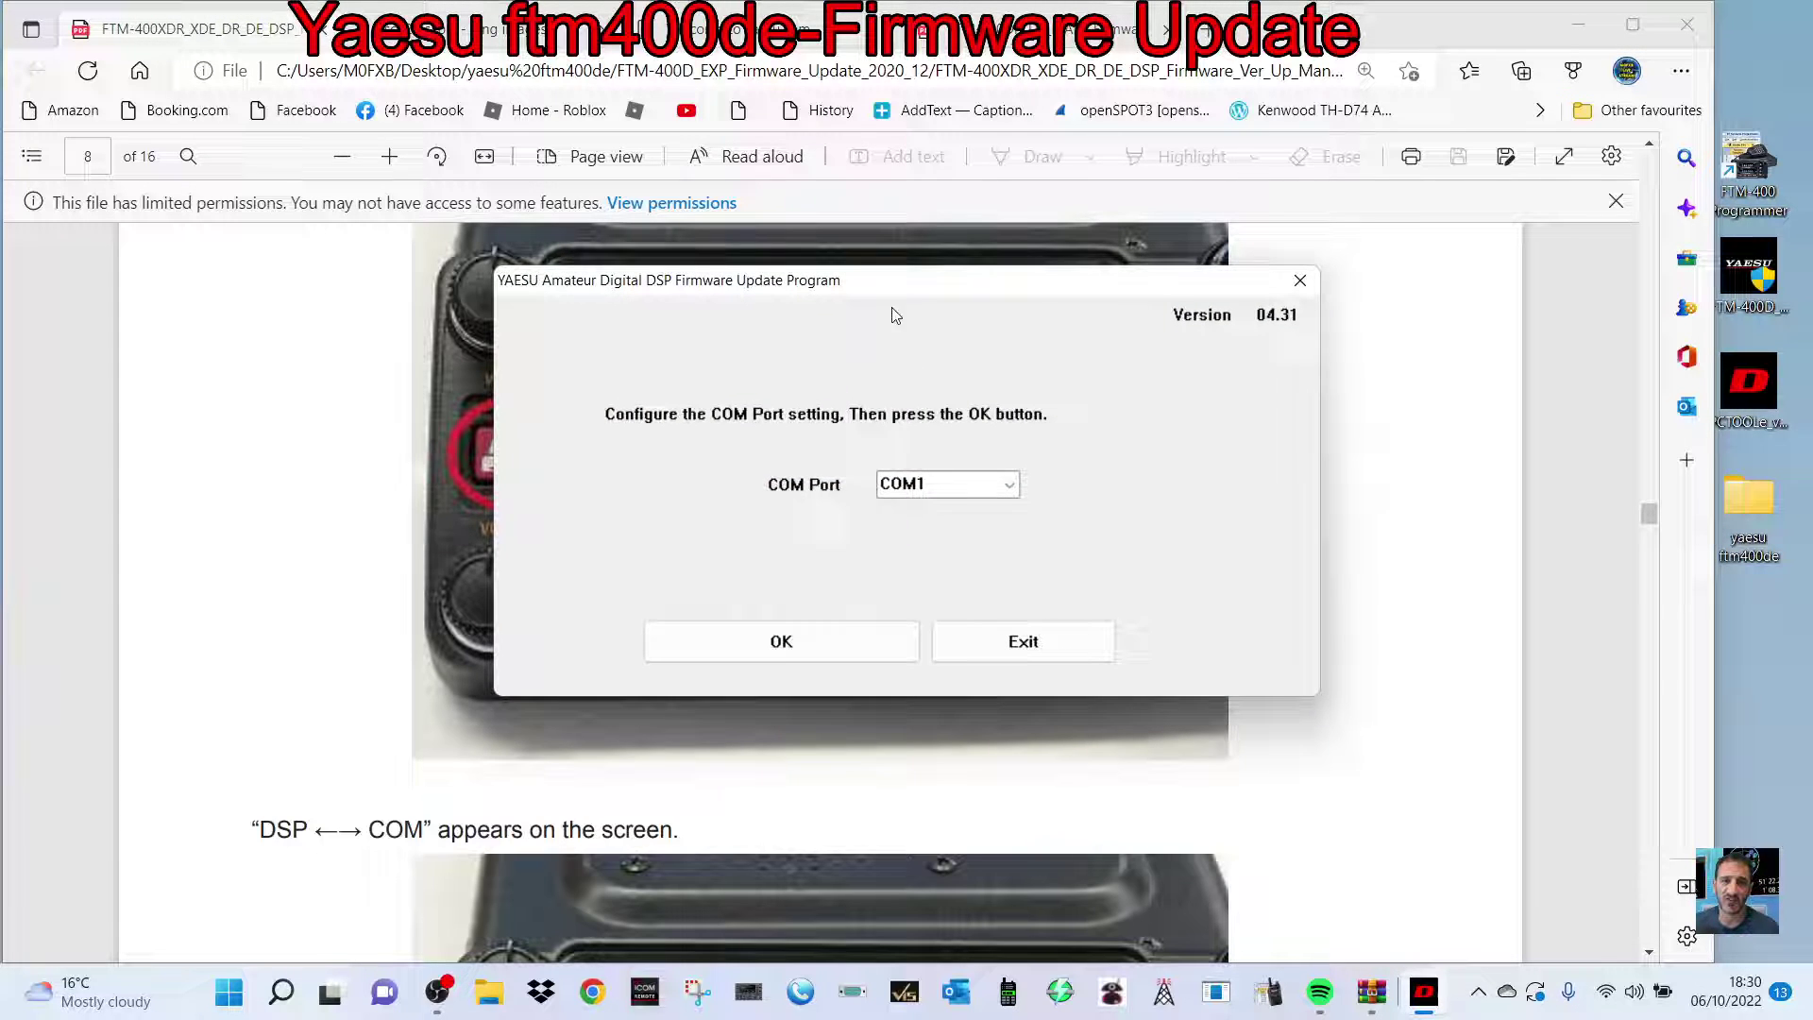
pyautogui.moveTo(891, 279); pyautogui.dragTo(911, 311)
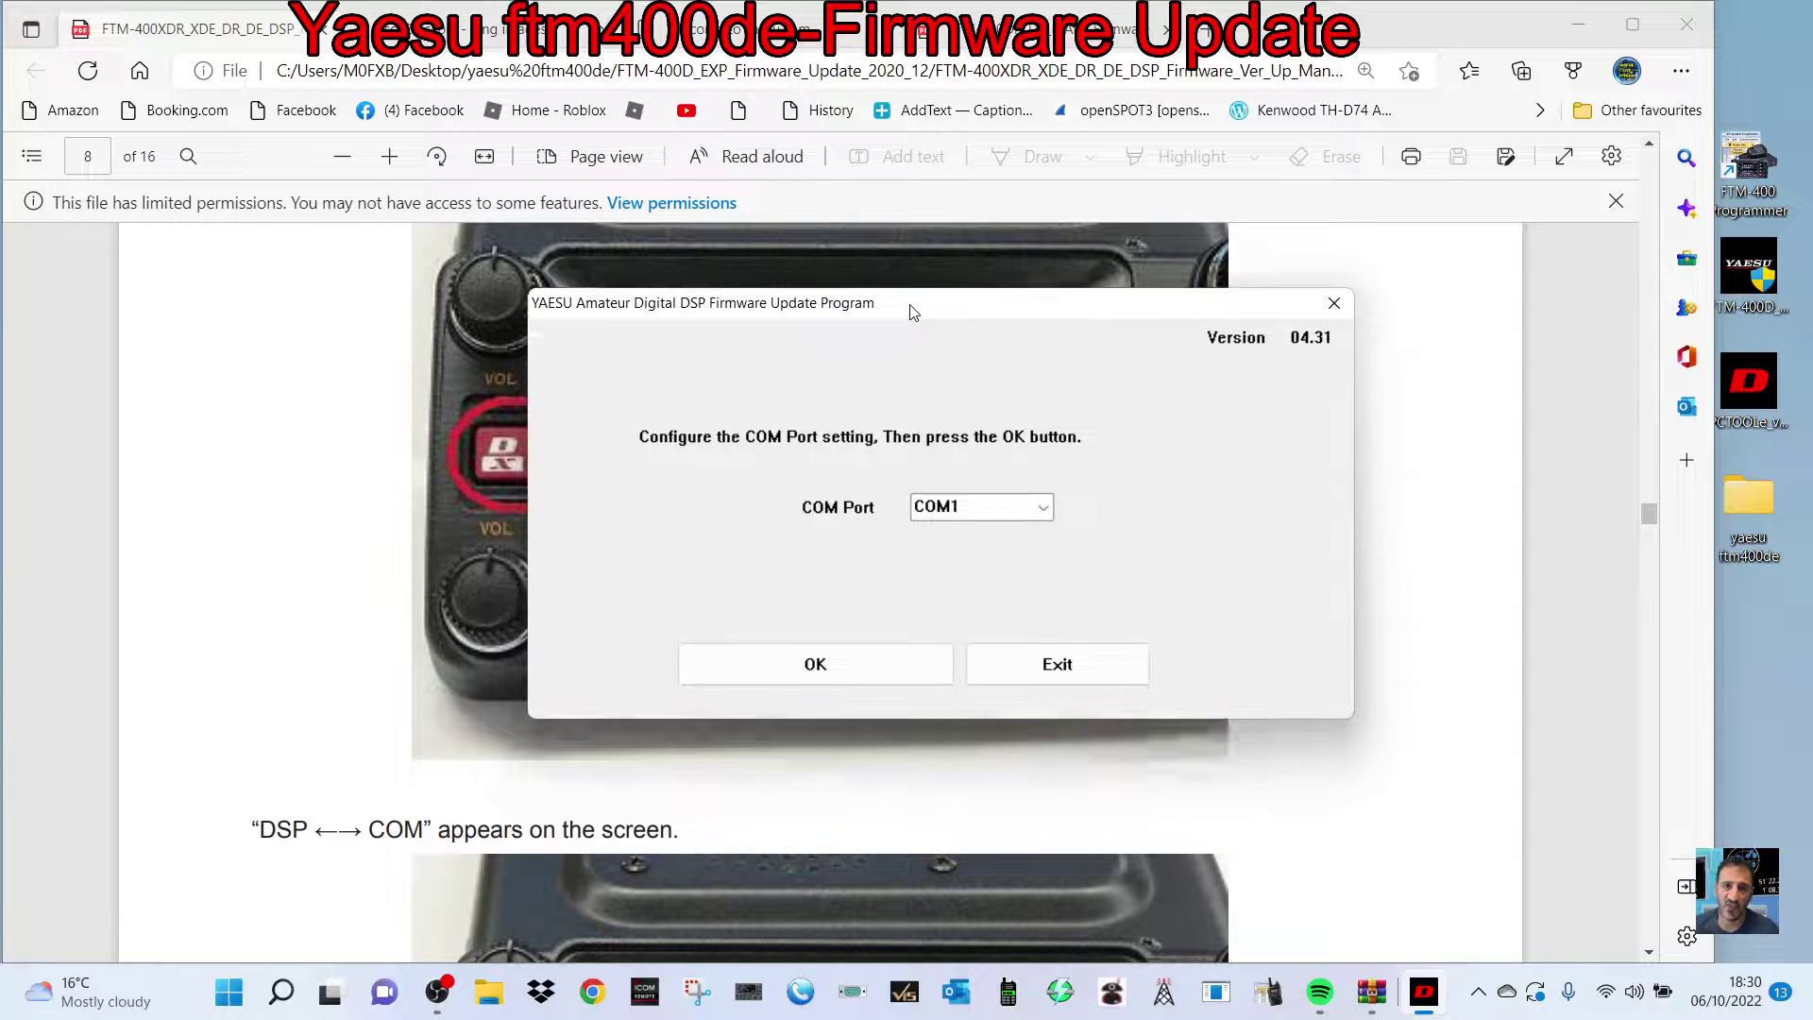
pyautogui.click(1044, 510)
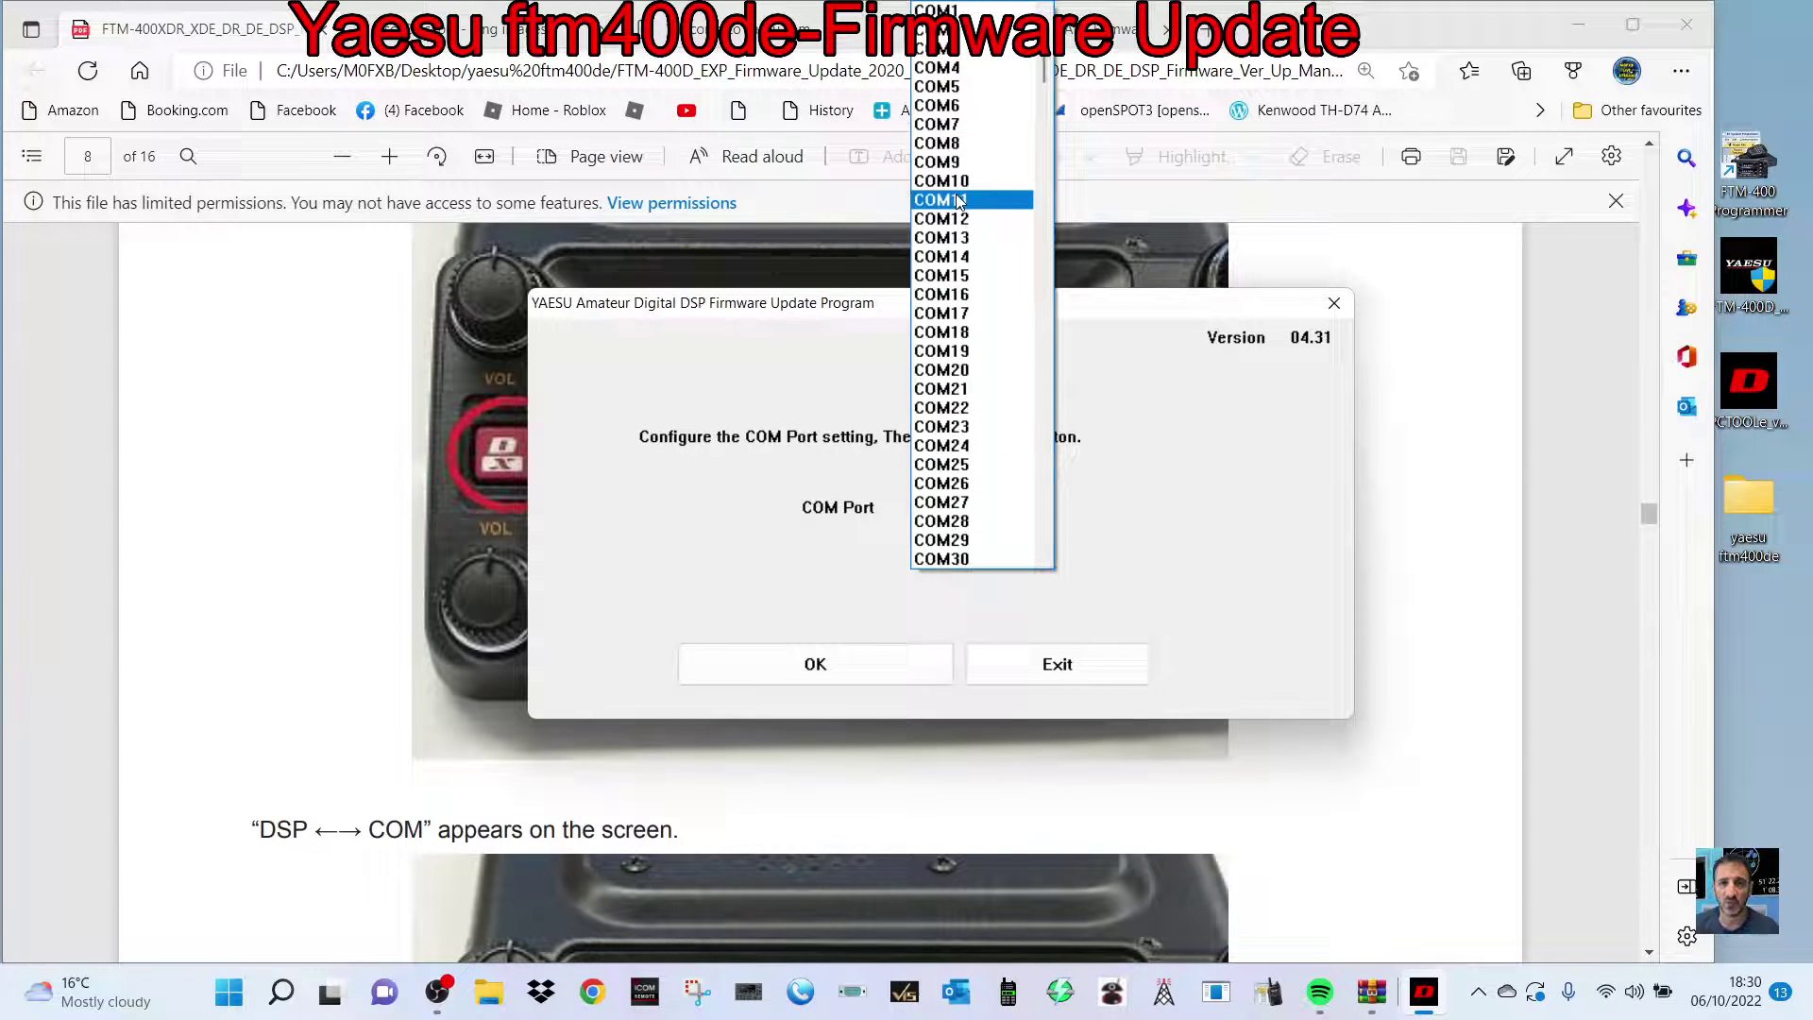
pyautogui.click(956, 193)
# Move the dialog aside to check the manual's radio picture, then bring it back to centre
pyautogui.moveTo(958, 304); pyautogui.dragTo(1464, 486)
pyautogui.scroll(-6, 742, 489)
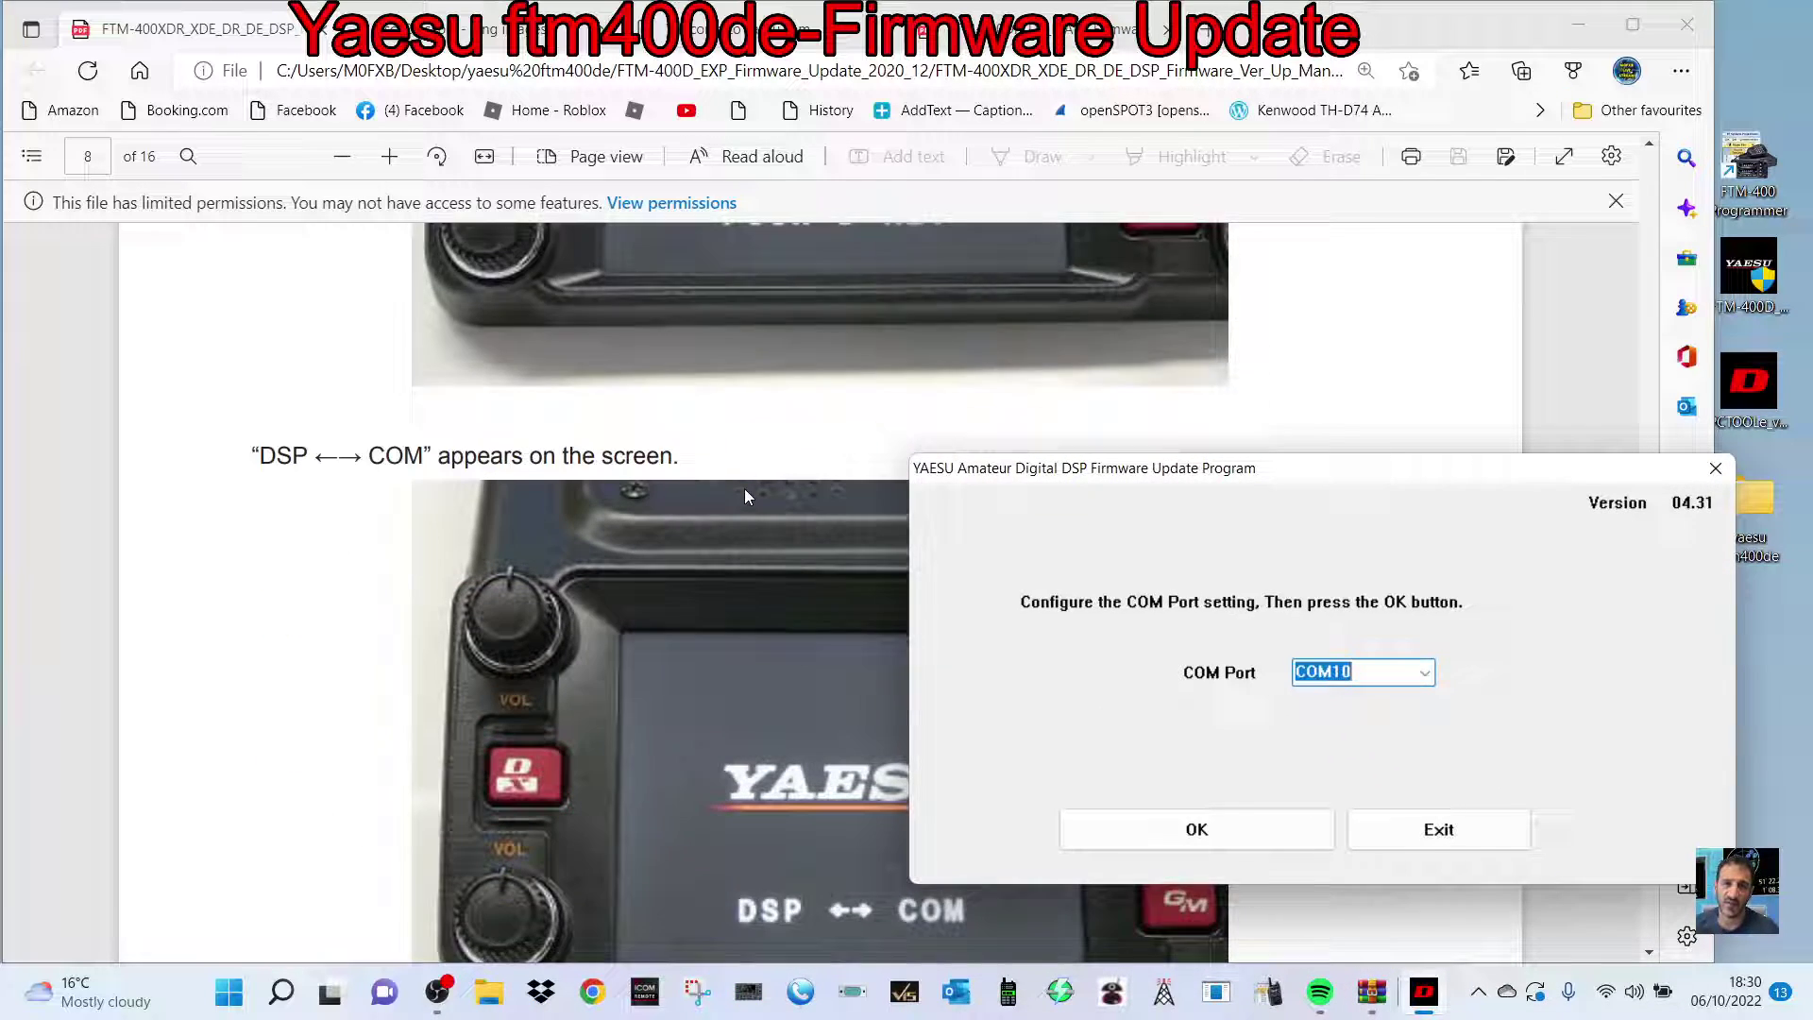
pyautogui.moveTo(1339, 476); pyautogui.dragTo(1199, 771)
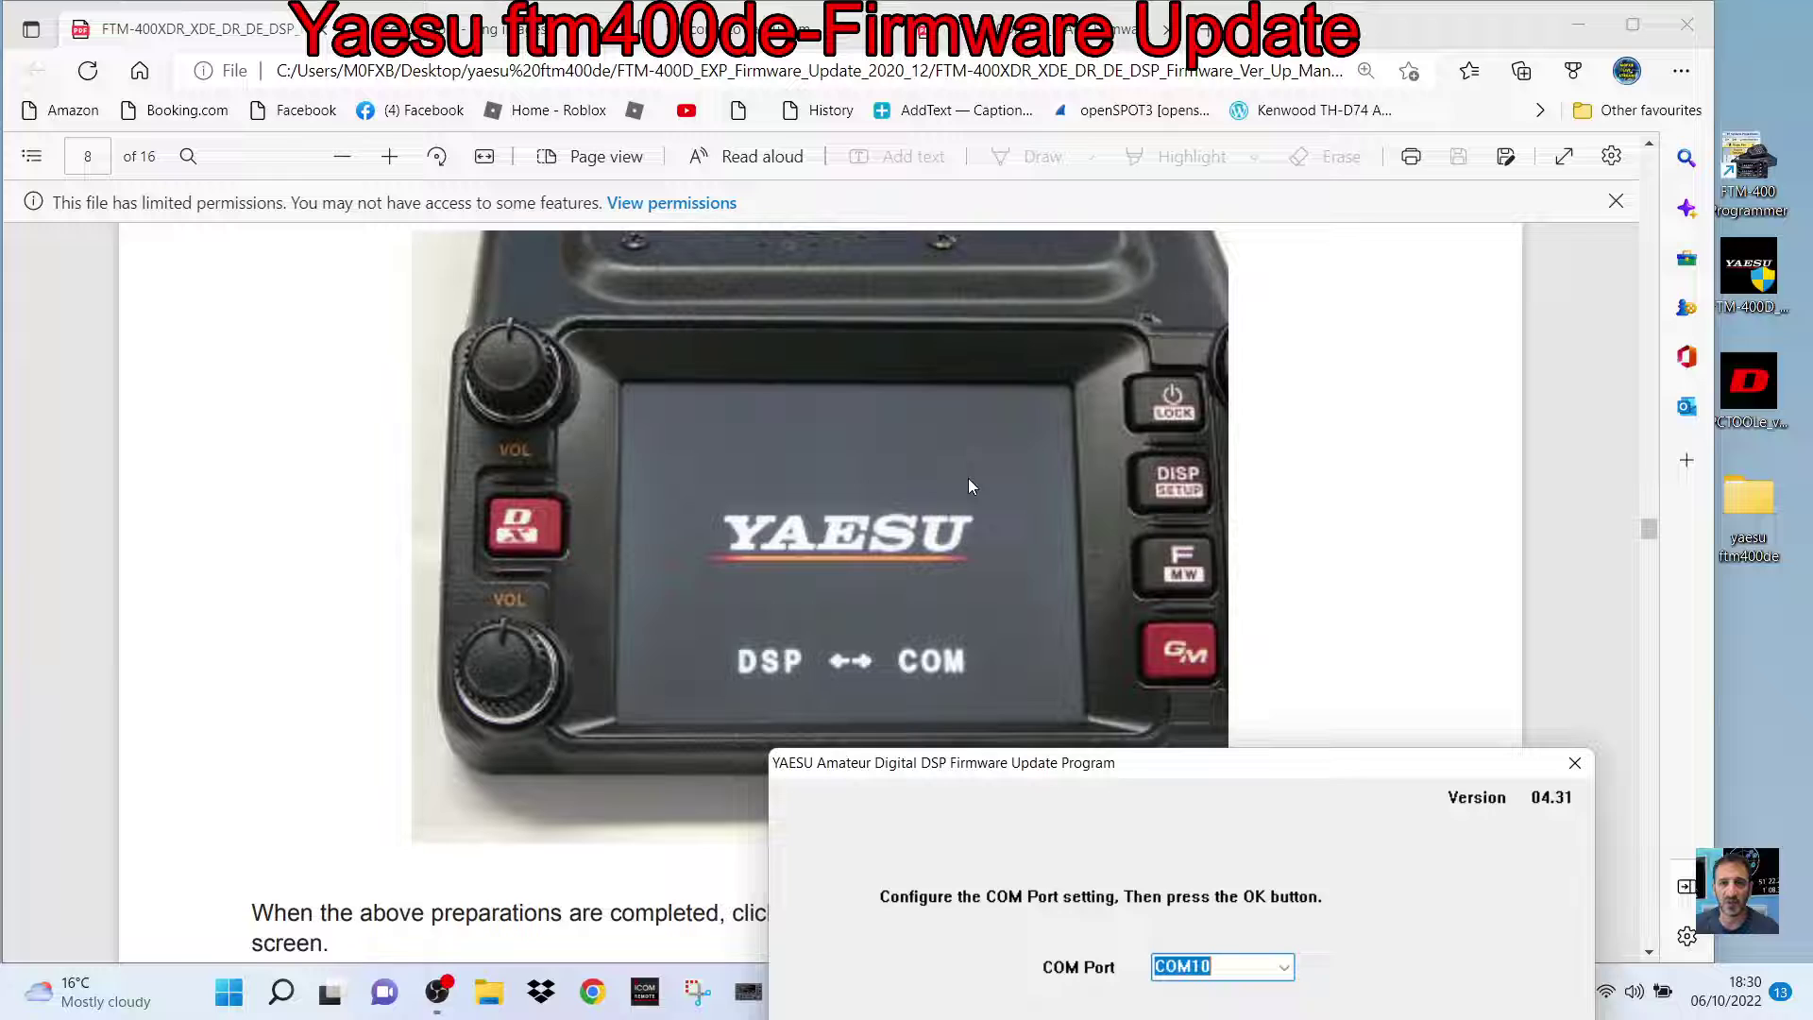
pyautogui.scroll(-2, 967, 478)
pyautogui.moveTo(1307, 765); pyautogui.dragTo(1020, 221)
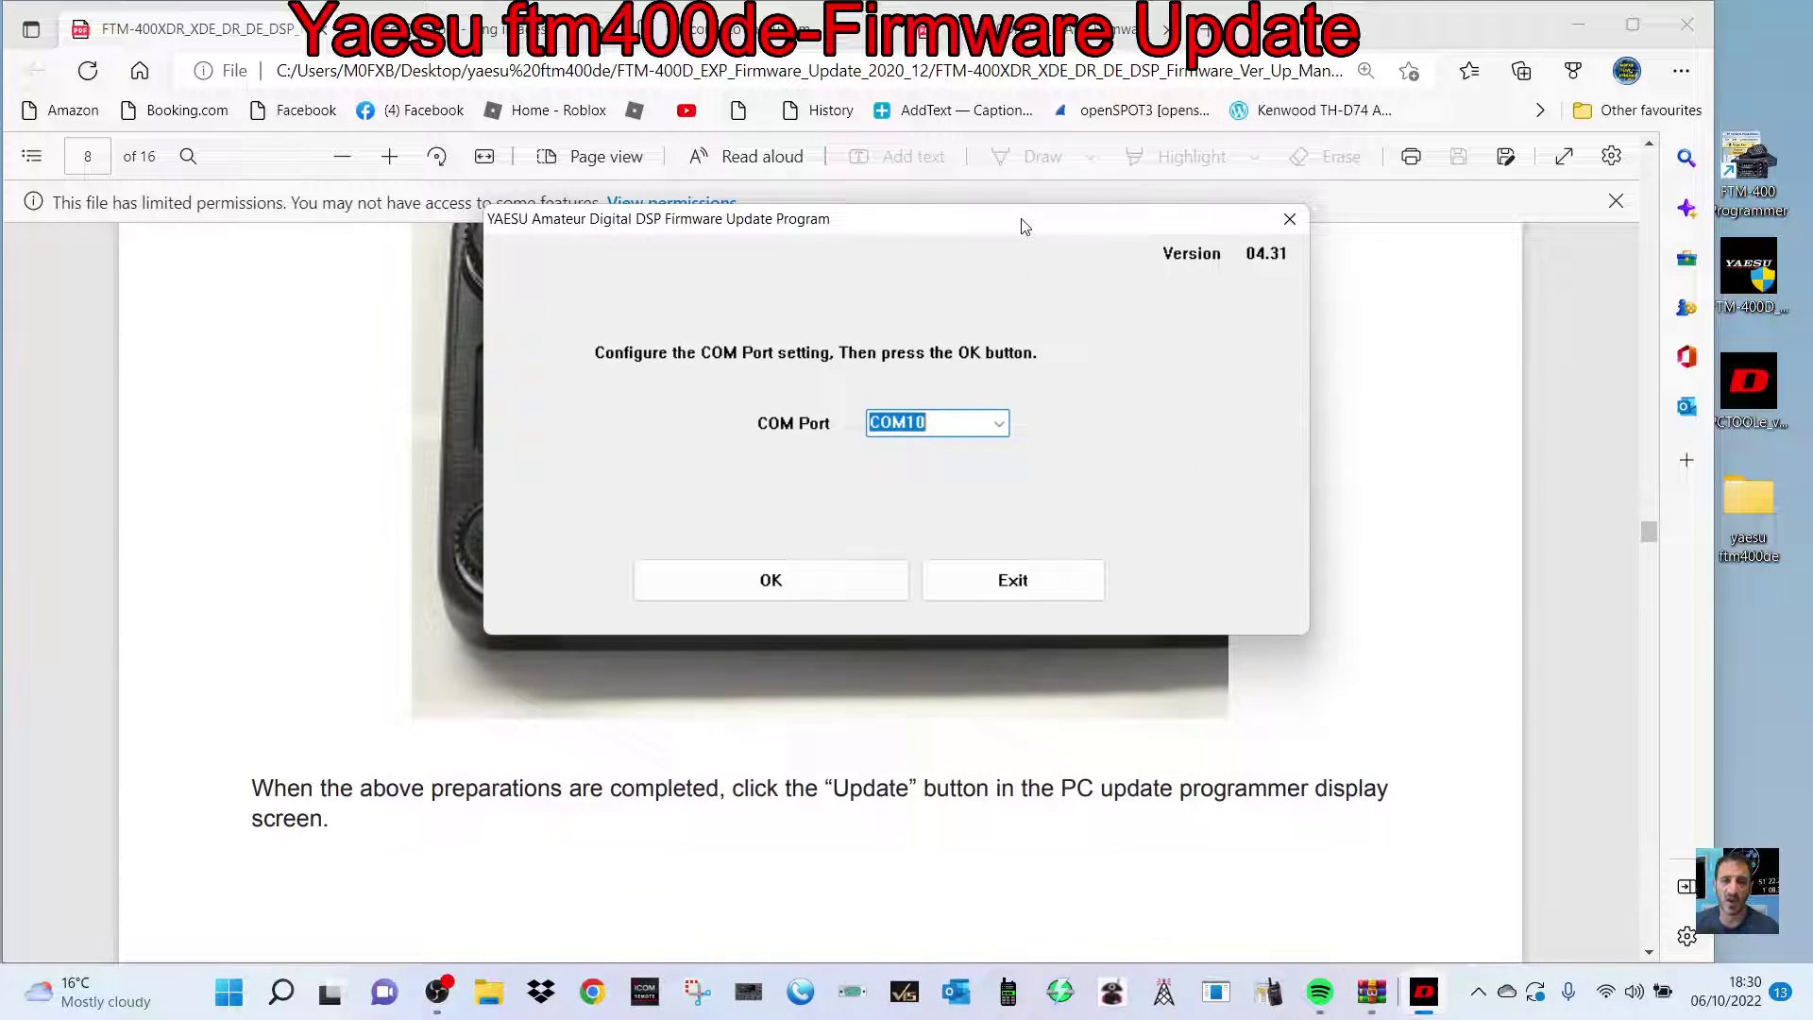
# Confirm COM10, back out of the preparation screen, and close the DSP updater
pyautogui.click(883, 568)
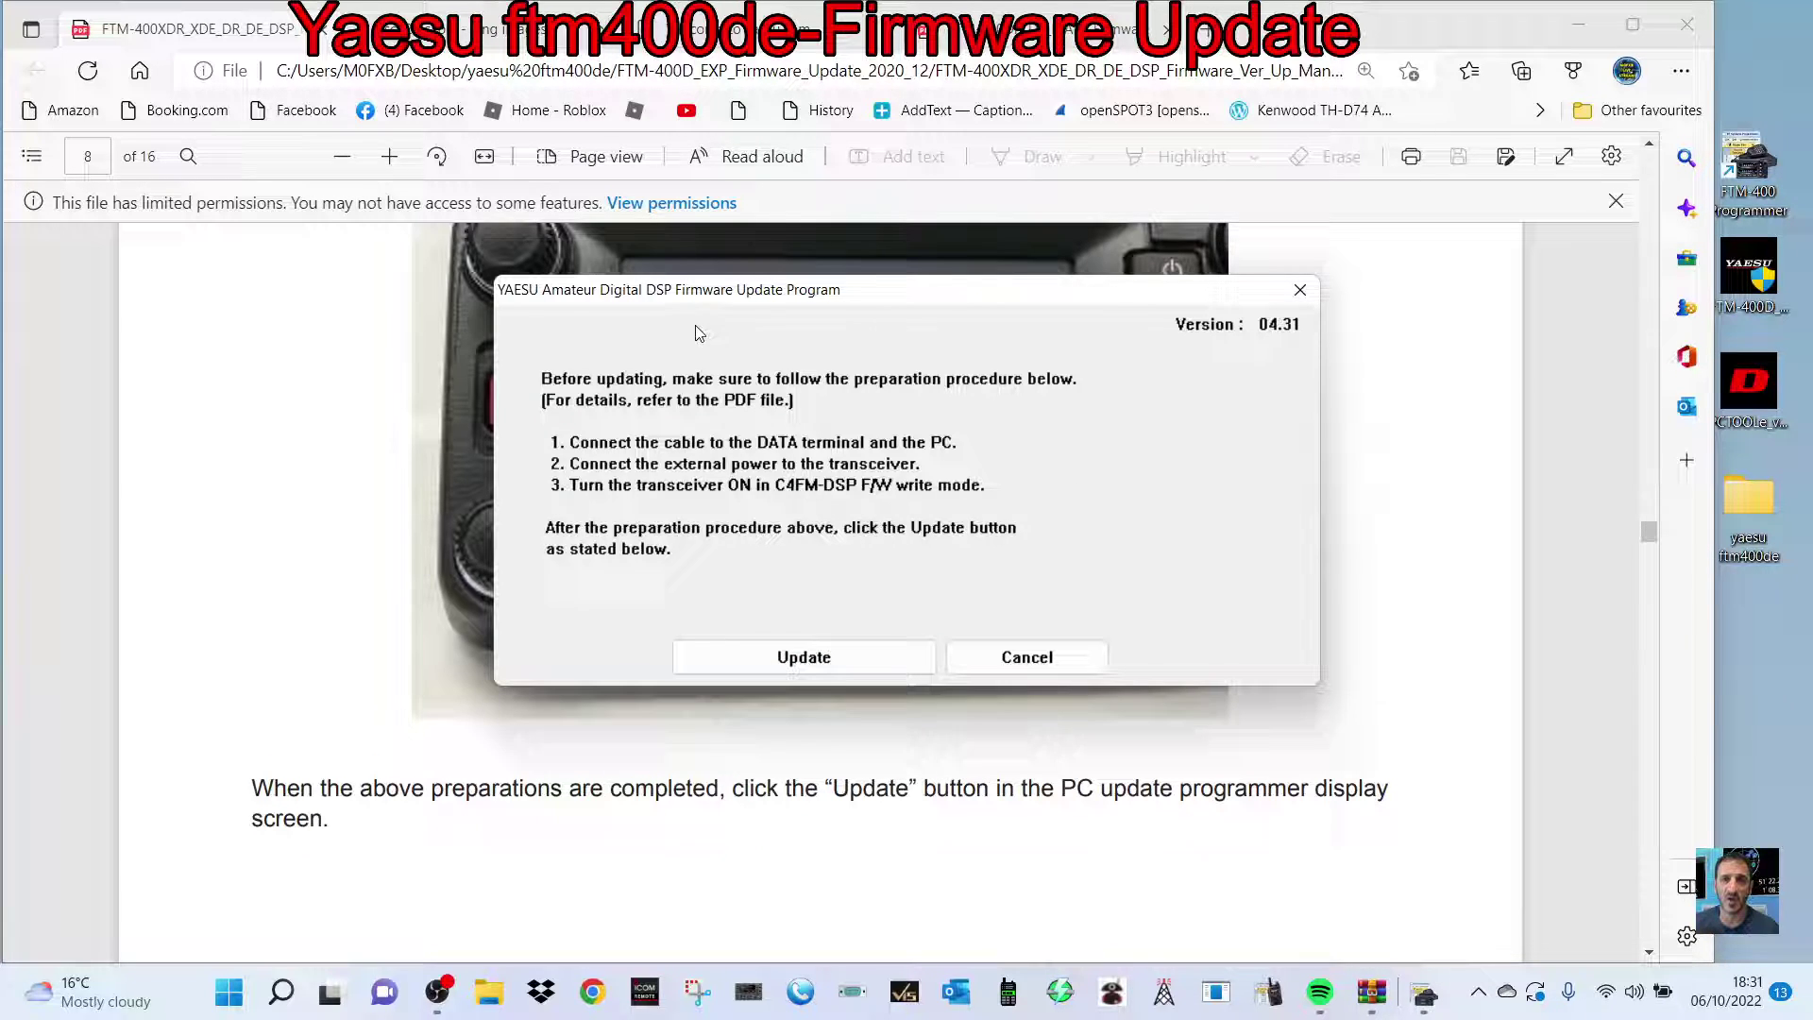
pyautogui.click(700, 643)
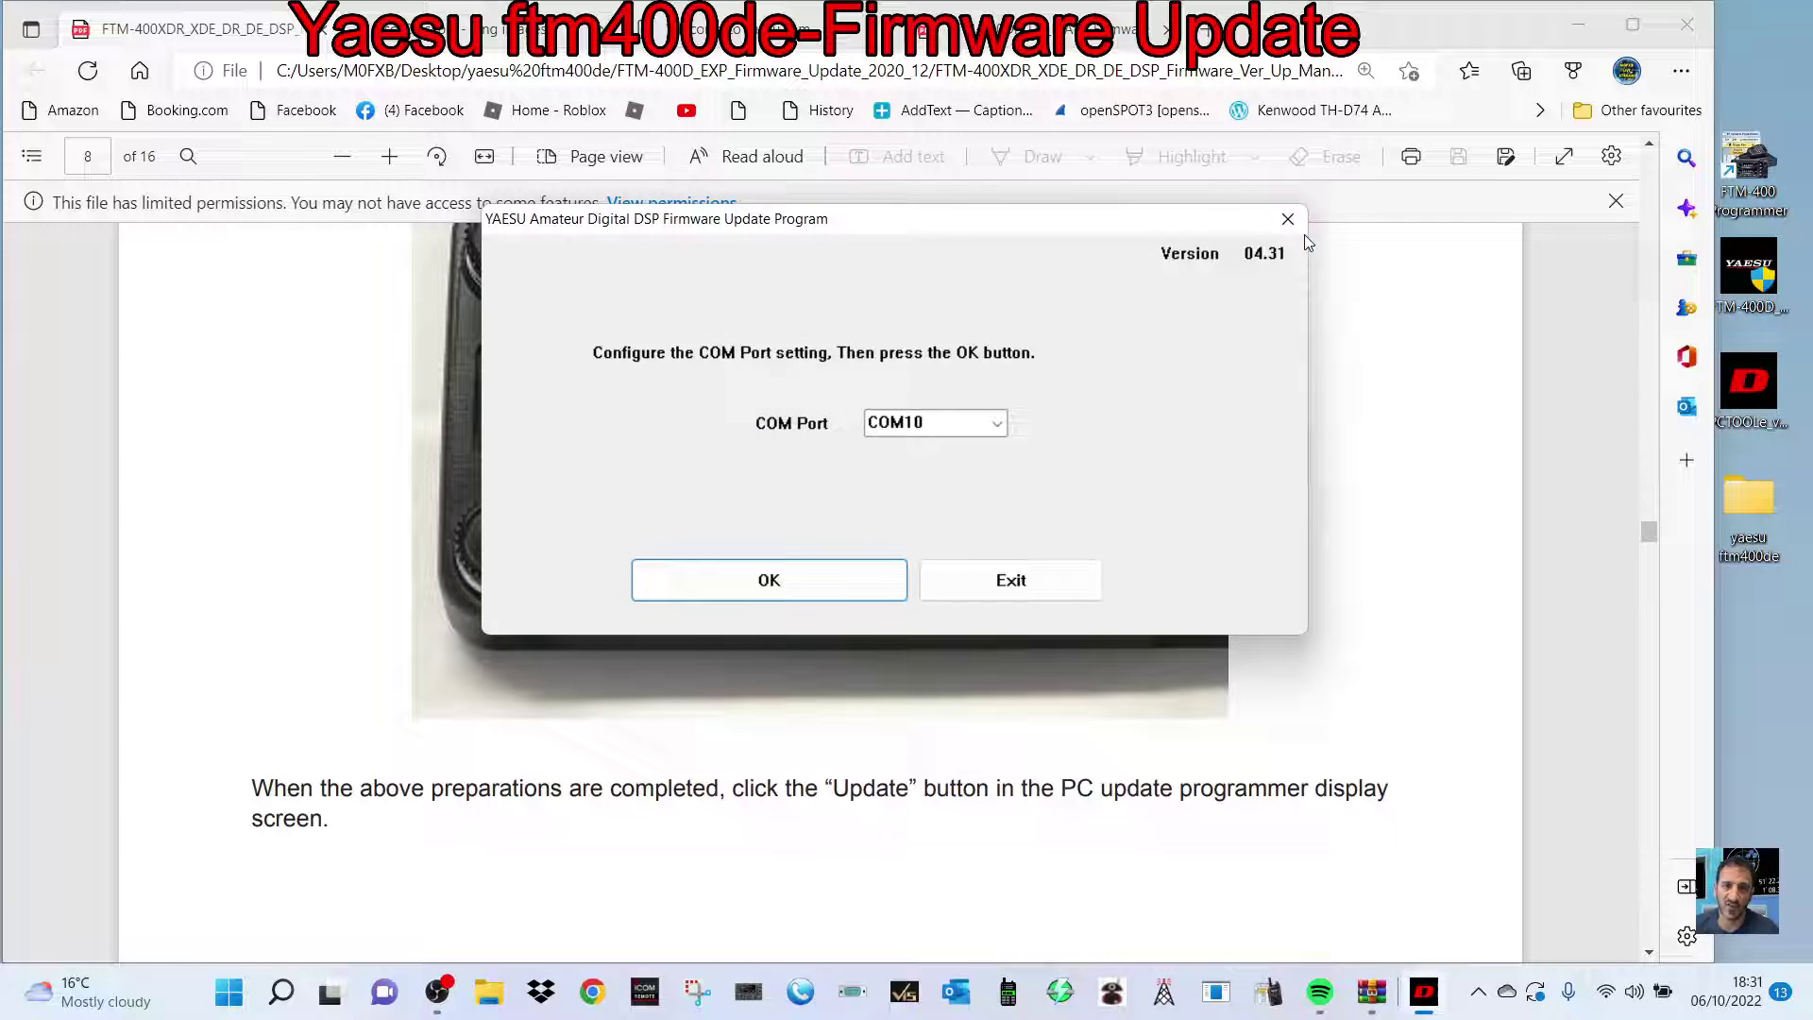
pyautogui.click(1287, 220)
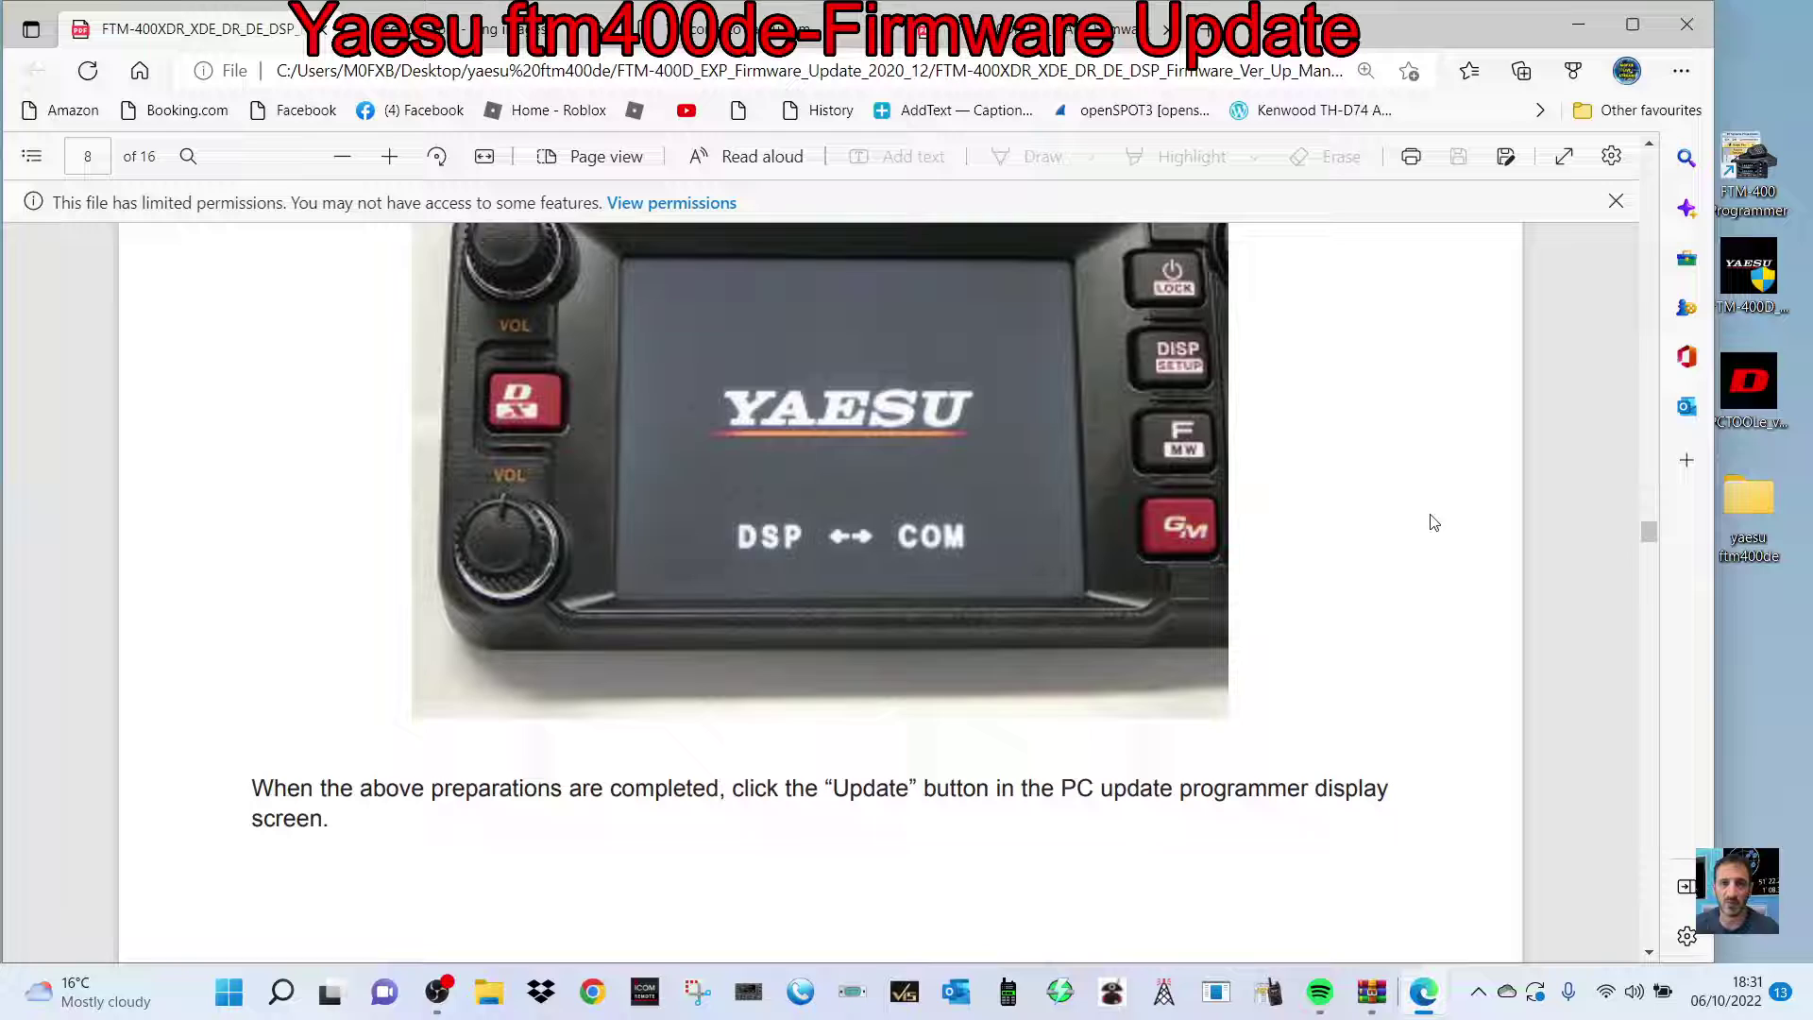